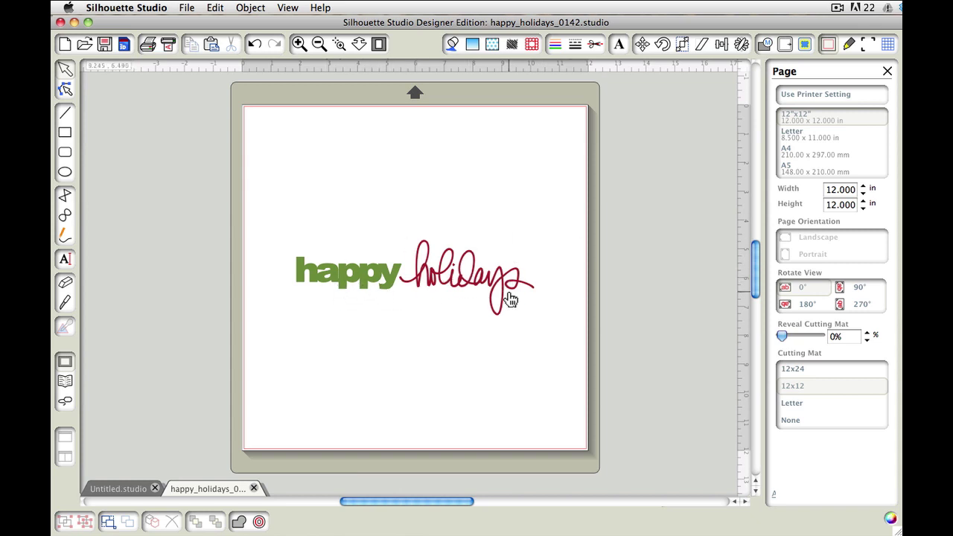
Ungroup the 'happy holidays' lettering into separate words
{"action": "left_click", "coordinate": [378, 286]}
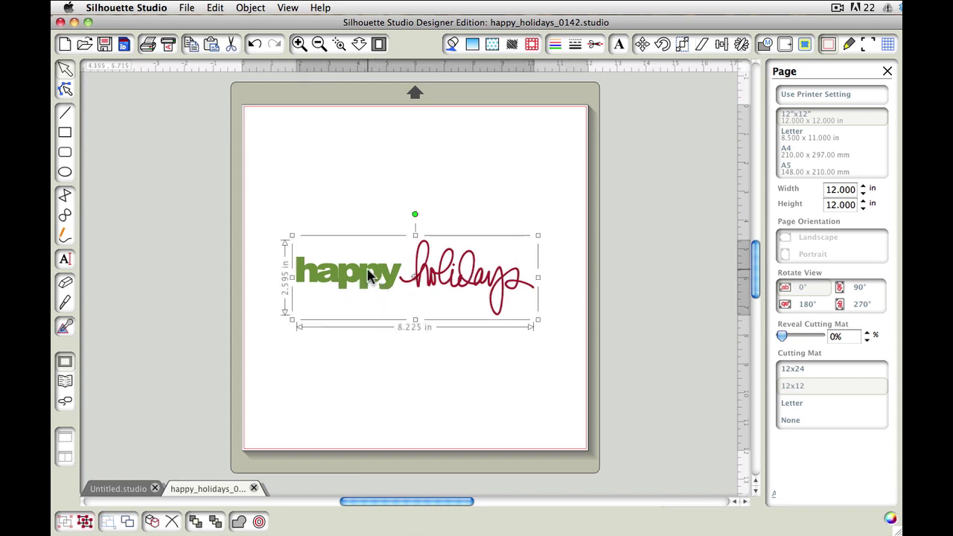
{"action": "right_click", "coordinate": [447, 278]}
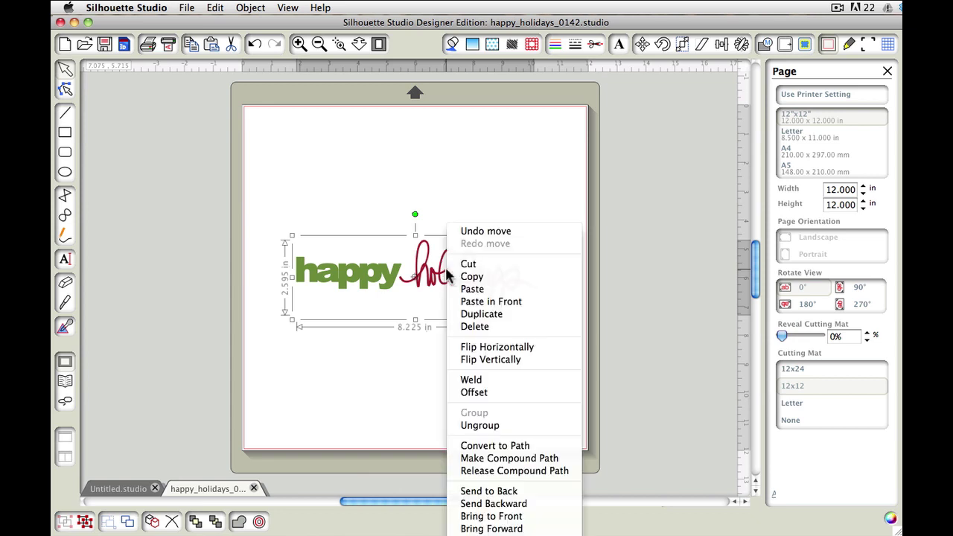
{"action": "left_click", "coordinate": [513, 427]}
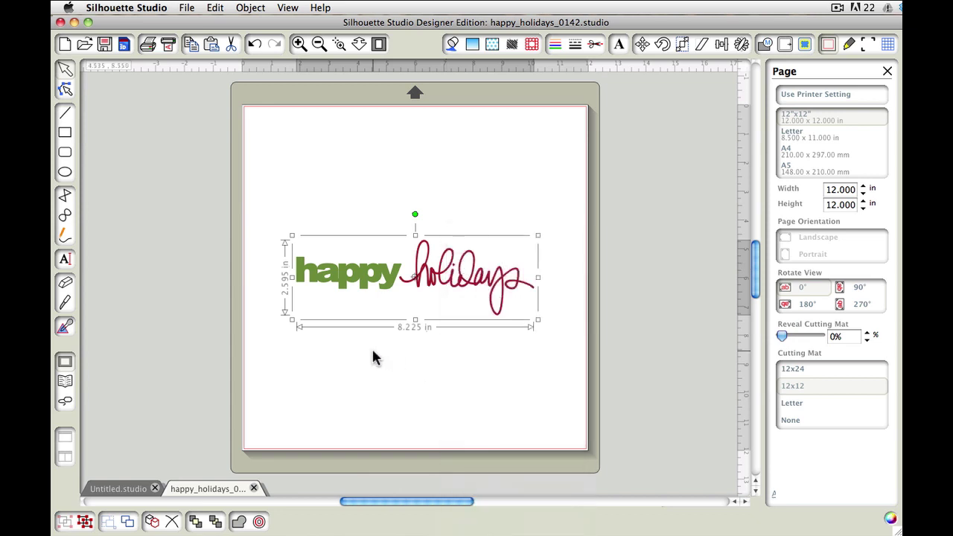
Move 'happy' off the mat to the left and shift 'holidays' slightly right
{"action": "left_click", "coordinate": [372, 357]}
{"action": "mouse_move", "coordinate": [352, 277]}
{"action": "left_mouse_down"}
{"action": "mouse_move", "coordinate": [206, 204]}
{"action": "mouse_move", "coordinate": [149, 204]}
{"action": "left_mouse_up"}
{"action": "left_click_drag", "start_coordinate": [482, 281], "coordinate": [502, 284]}
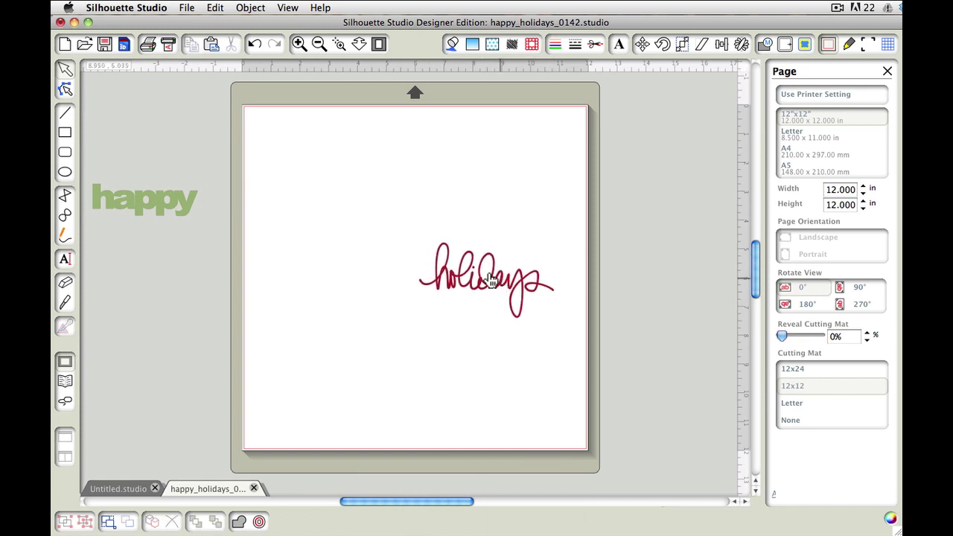
Draw a rectangle in the mat's upper left, above 'holidays'
{"action": "left_click", "coordinate": [67, 130]}
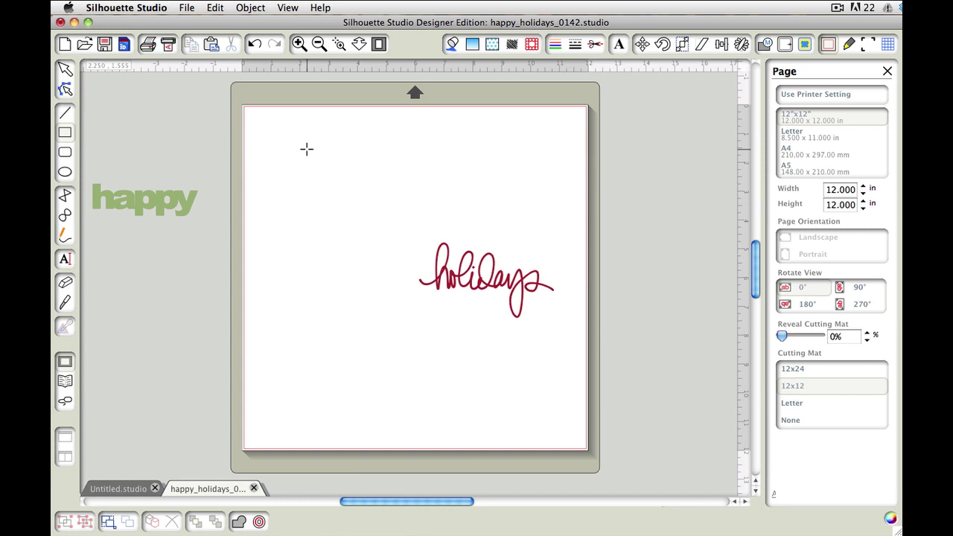
{"action": "mouse_move", "coordinate": [306, 146]}
{"action": "left_mouse_down"}
{"action": "mouse_move", "coordinate": [432, 227]}
{"action": "mouse_move", "coordinate": [470, 227]}
{"action": "left_mouse_up"}
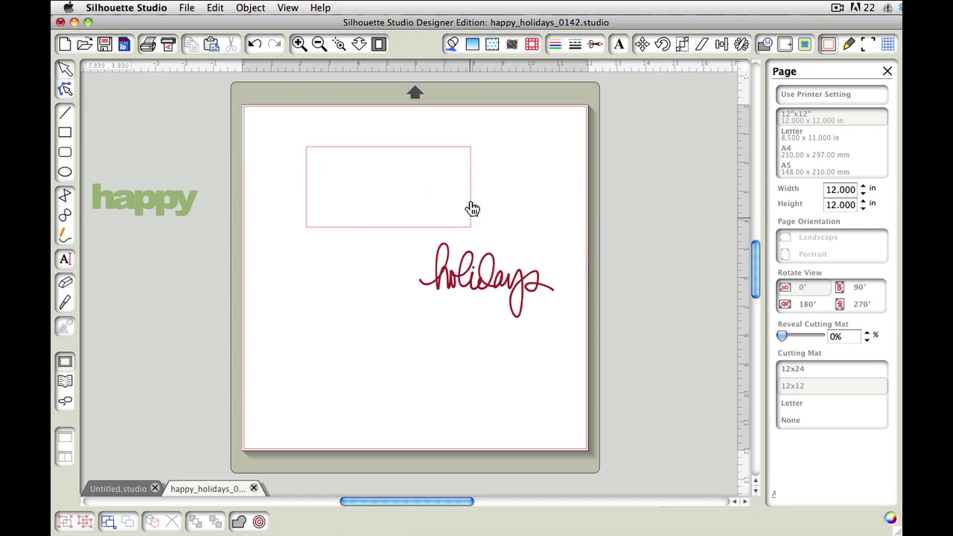
{"action": "left_click", "coordinate": [466, 152]}
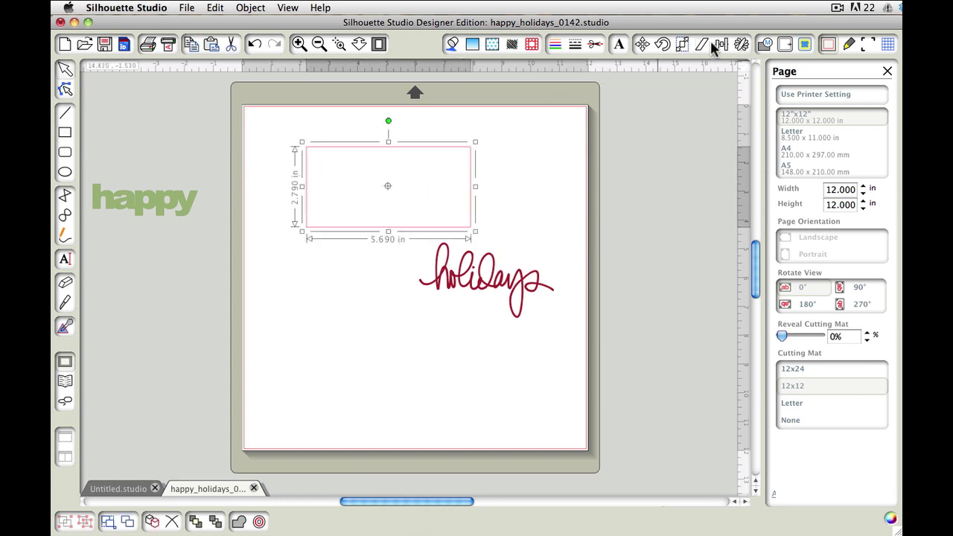
Resize the rectangle to 6 in wide by 4 in high in the Scale panel
{"action": "left_click", "coordinate": [682, 45]}
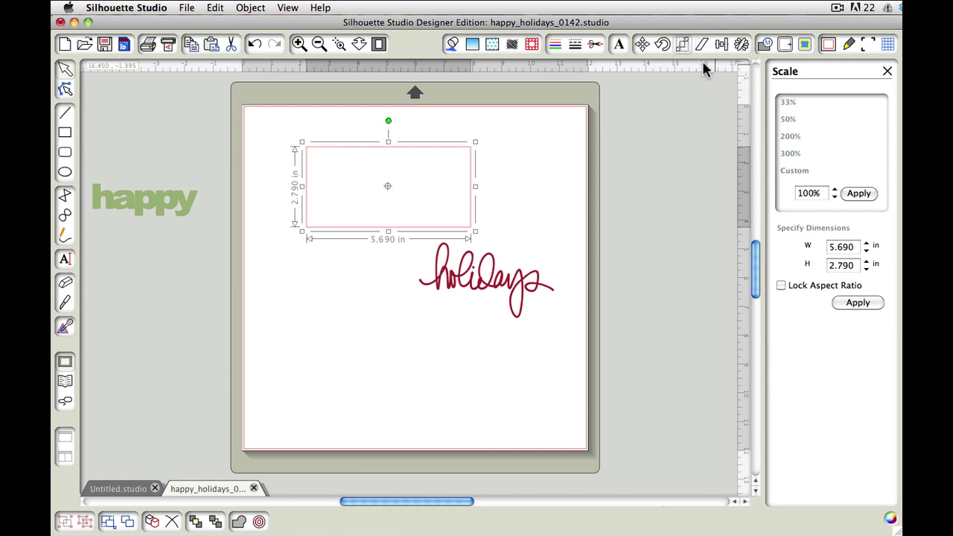
{"action": "left_click", "coordinate": [833, 253]}
{"action": "type", "text": "6"}
{"action": "key", "text": "Tab"}
{"action": "type", "text": "4"}
{"action": "key", "text": "Return"}
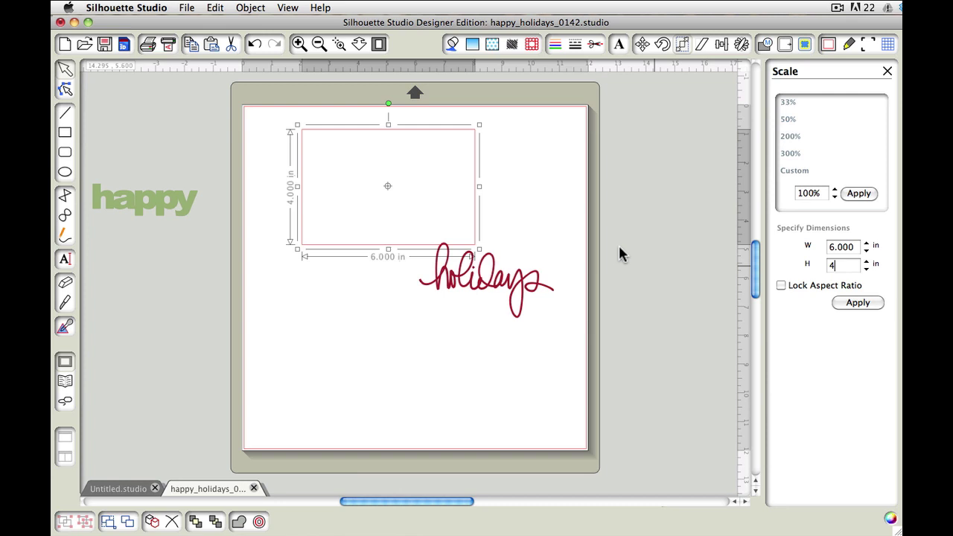
{"action": "scroll", "coordinate": [640, 104], "scroll_direction": "up", "scroll_amount": 1}
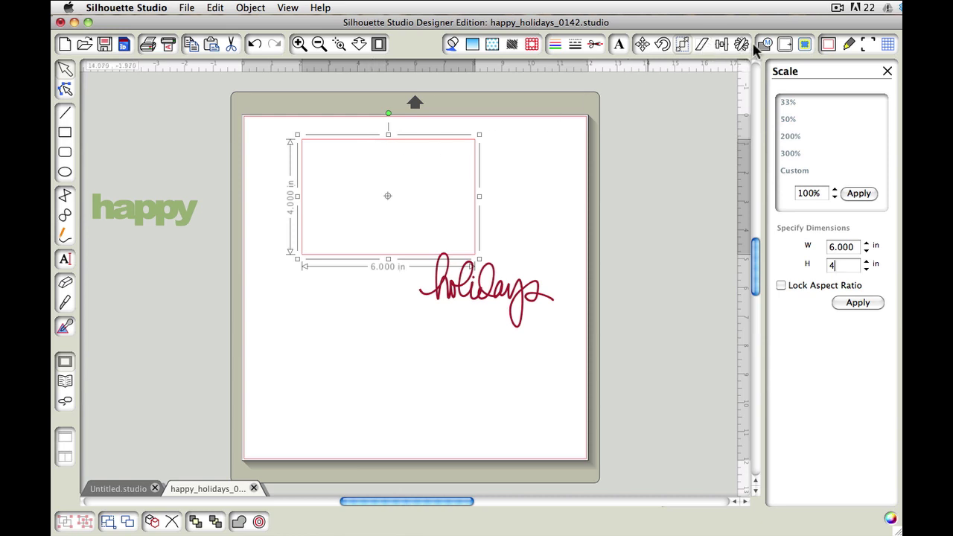
Apply a 0.125 in internal offset to the 6 x 4 in rectangle, creating a 5.750 x 3.750 in inner rectangle
{"action": "left_click", "coordinate": [785, 44]}
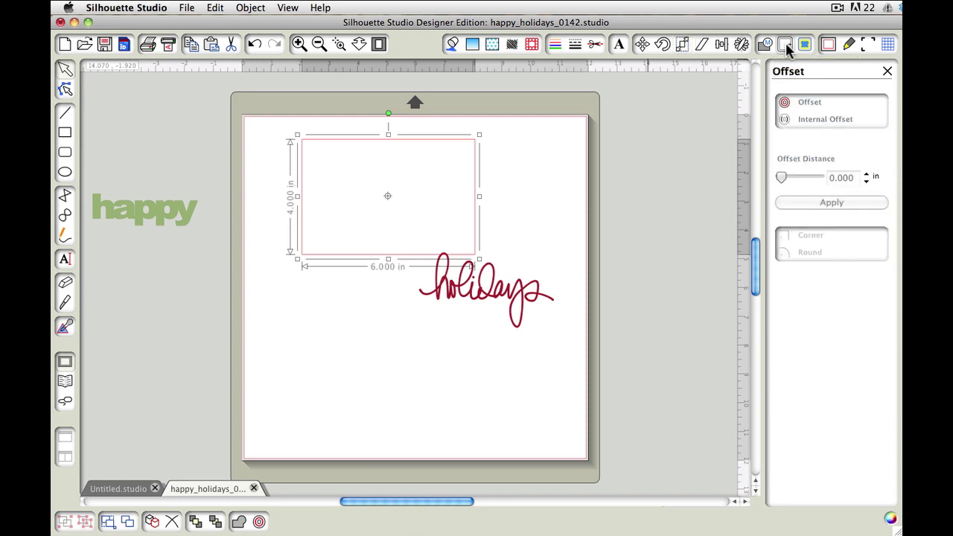
{"action": "left_click", "coordinate": [824, 117]}
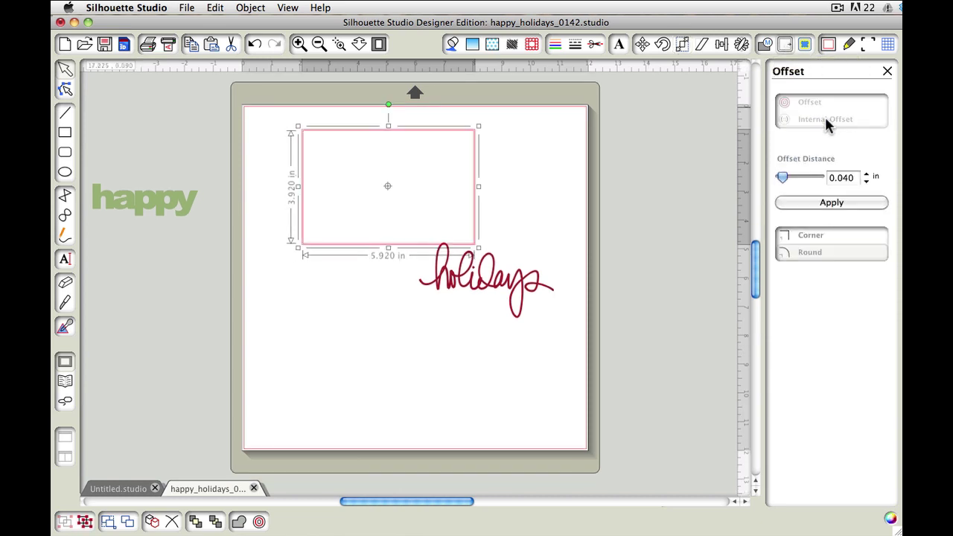
{"action": "double_click", "coordinate": [842, 177]}
{"action": "type", "text": "0.125"}
{"action": "left_click", "coordinate": [812, 203]}
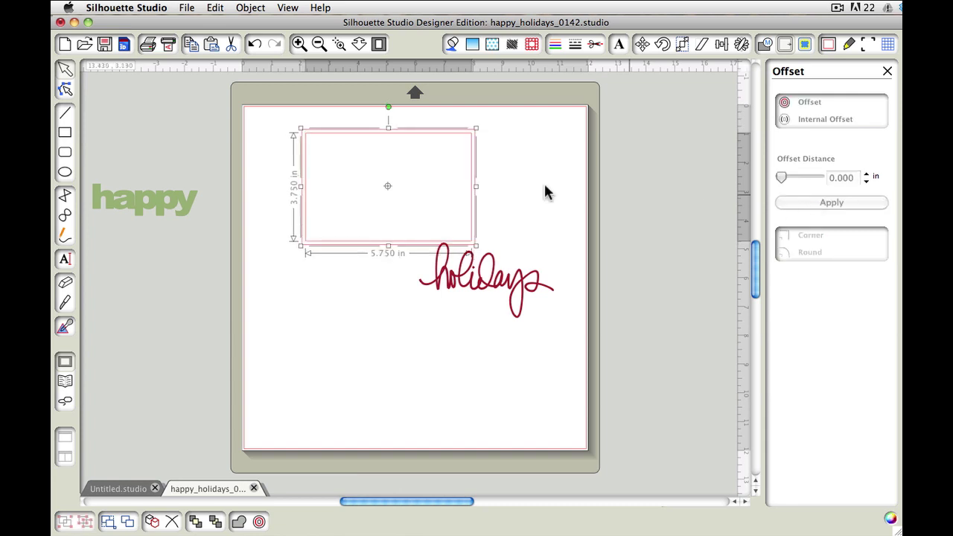
{"action": "left_click", "coordinate": [298, 44]}
{"action": "left_click", "coordinate": [596, 154]}
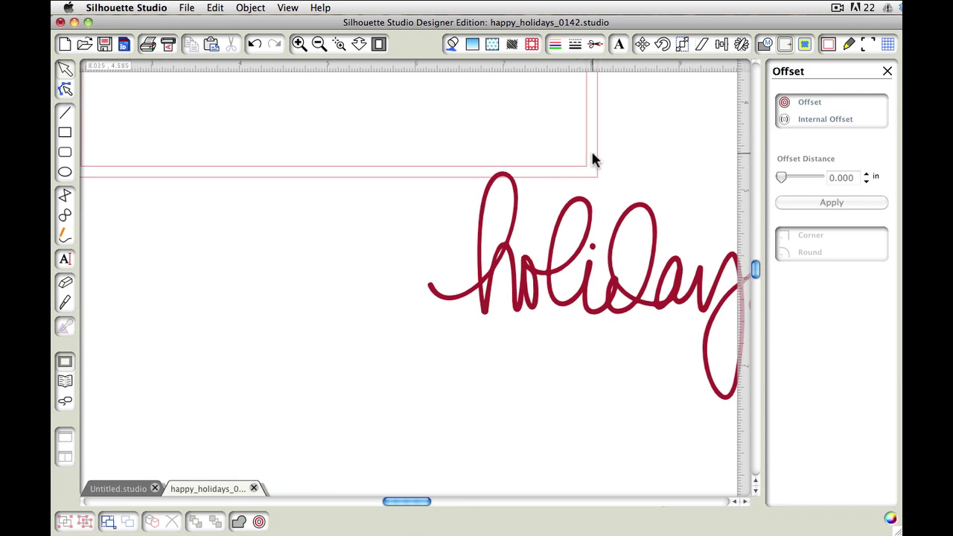
{"action": "left_click", "coordinate": [318, 44]}
{"action": "scroll", "coordinate": [608, 239], "scroll_direction": "up", "scroll_amount": 6}
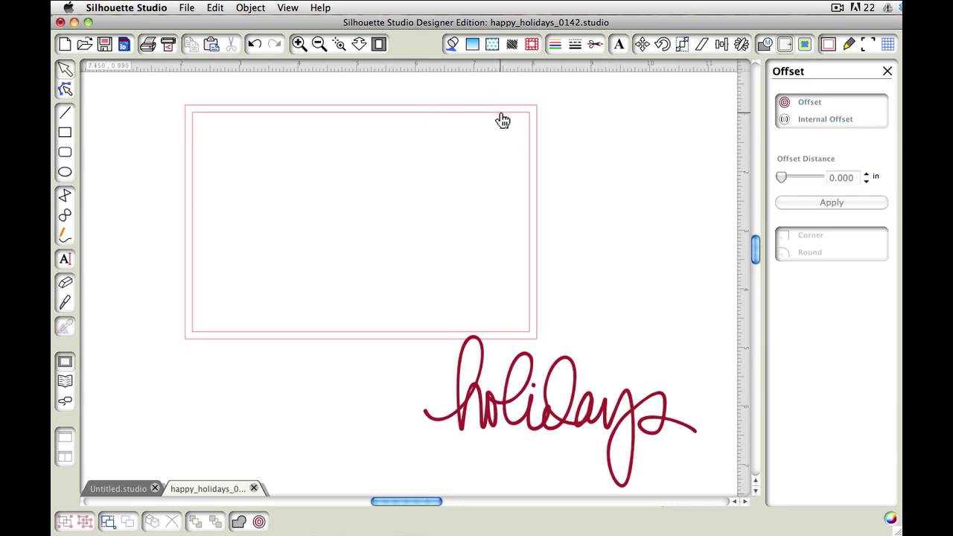
Fill the outer rectangle pink
{"action": "left_click", "coordinate": [536, 108]}
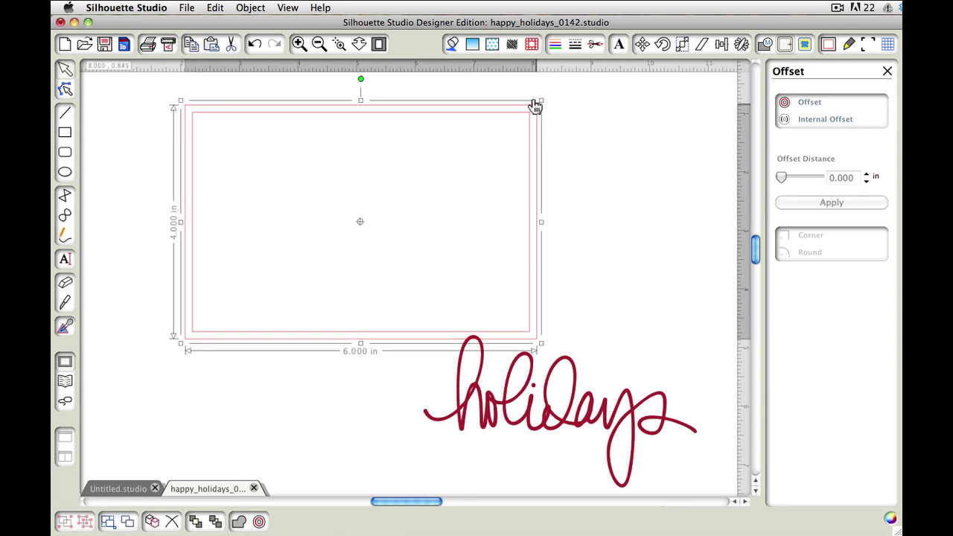
{"action": "left_click", "coordinate": [451, 46]}
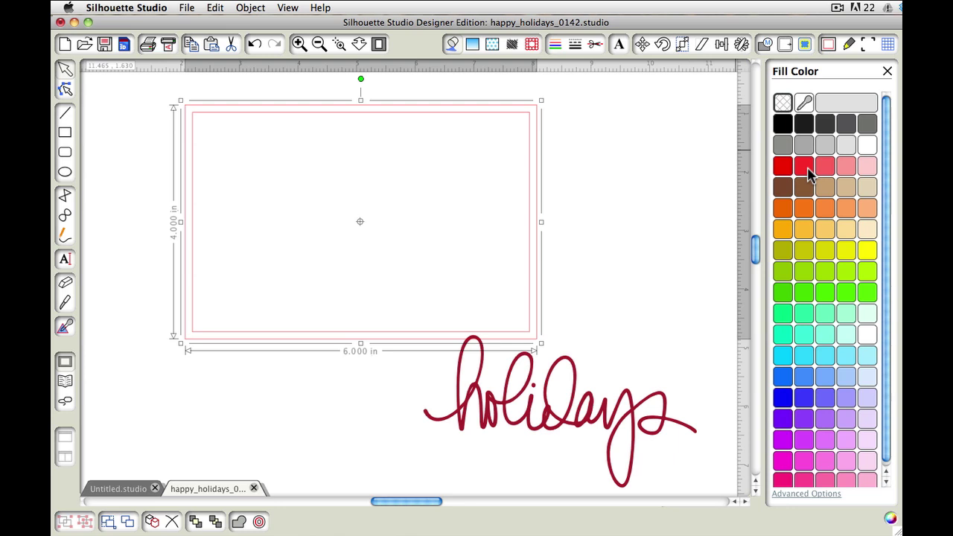
{"action": "left_click", "coordinate": [844, 167]}
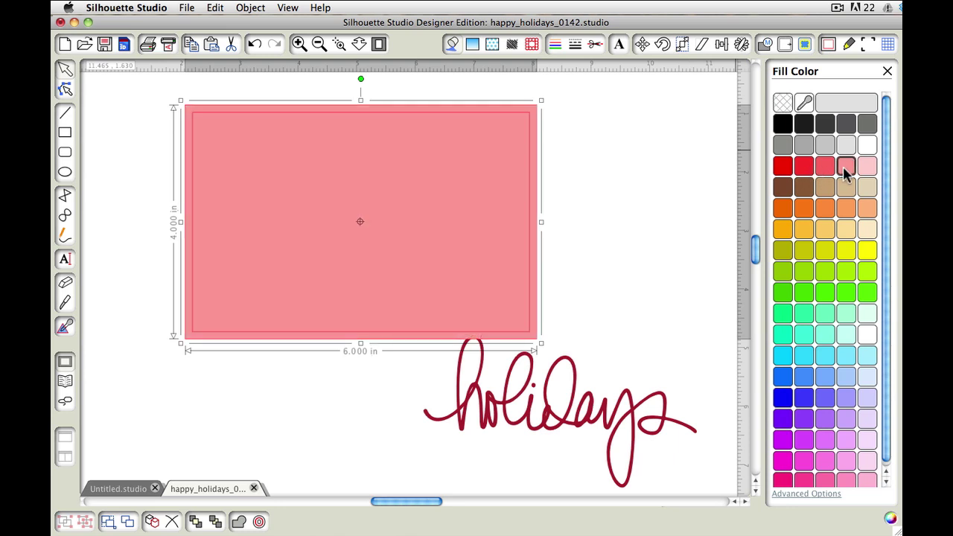
Fill the inner inset rectangle light orange
{"action": "left_click", "coordinate": [527, 120]}
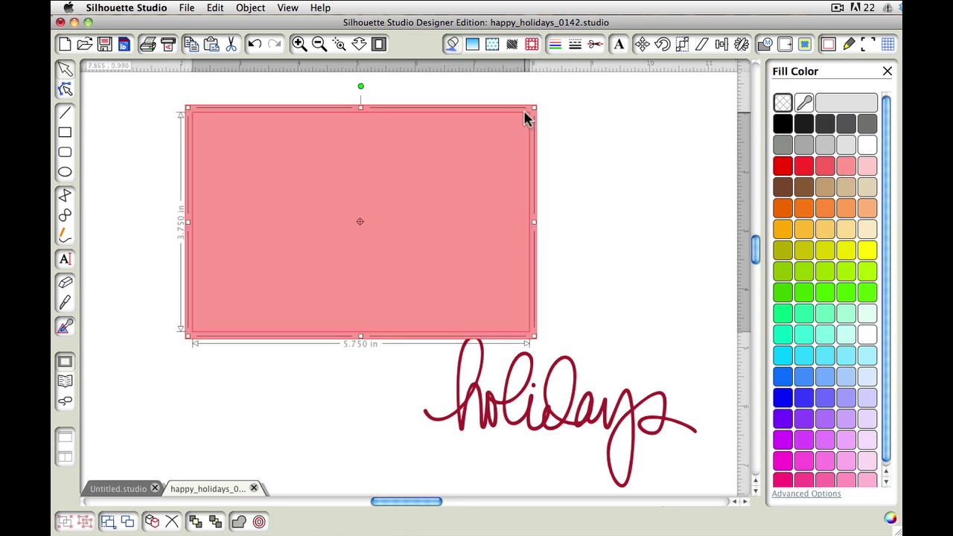
{"action": "left_click", "coordinate": [867, 211]}
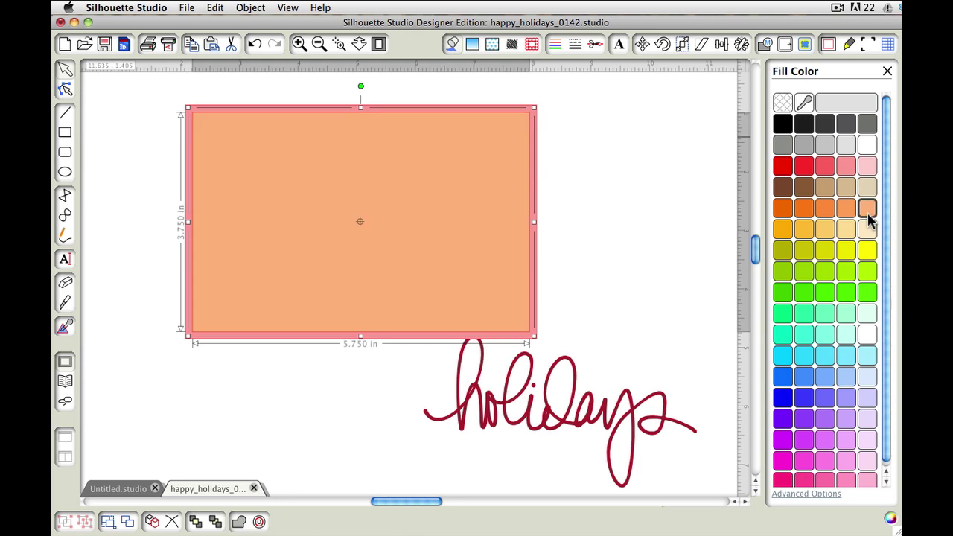
{"action": "left_click", "coordinate": [631, 177]}
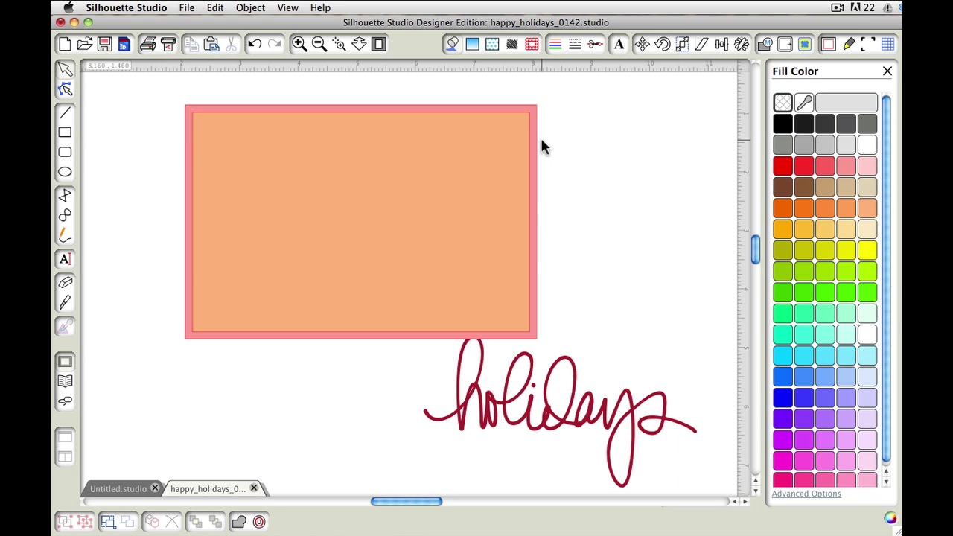
Select both rectangles and make them a compound path, leaving a hollow pink frame
{"action": "scroll", "coordinate": [541, 141], "scroll_direction": "up", "scroll_amount": 1}
{"action": "left_click_drag", "start_coordinate": [589, 141], "coordinate": [478, 180]}
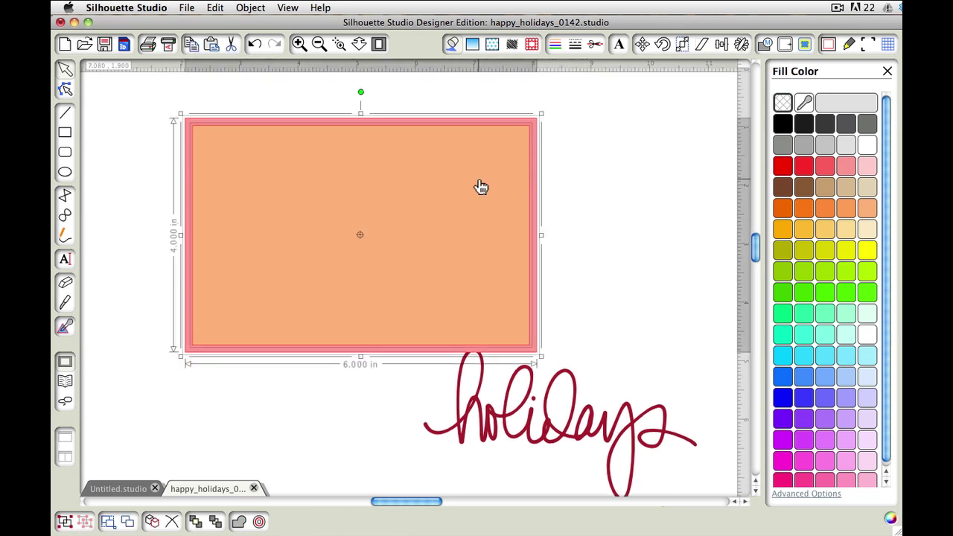
{"action": "right_click", "coordinate": [478, 180]}
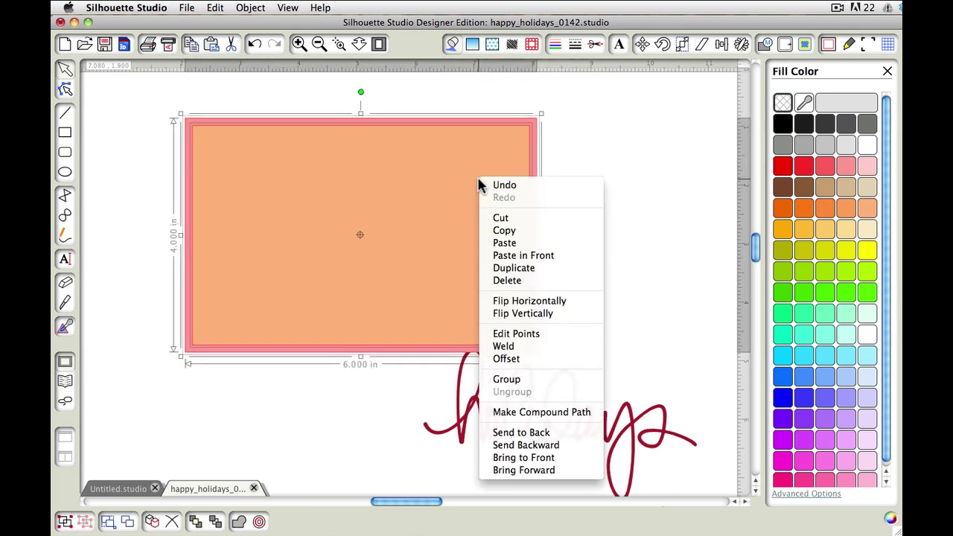
{"action": "left_click", "coordinate": [564, 413]}
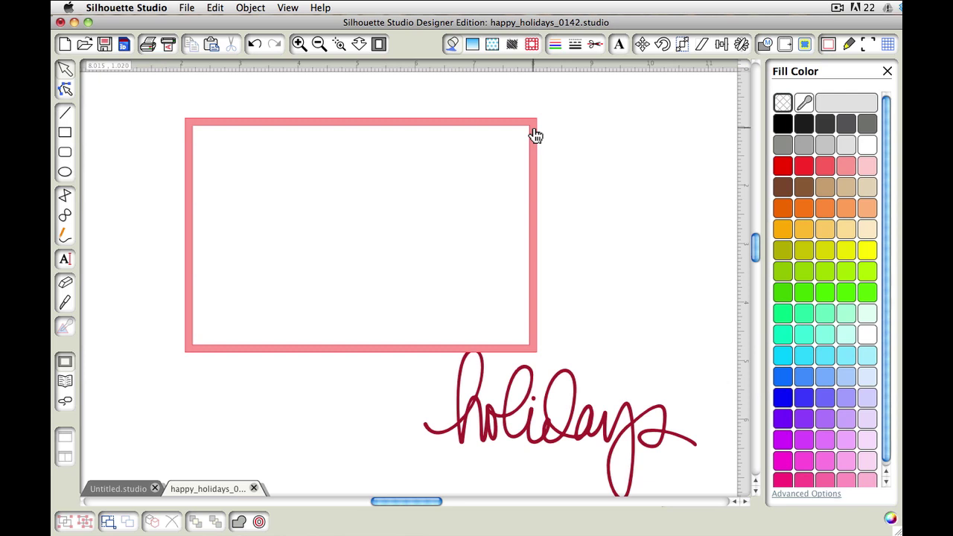
Move 'holidays' into the pink frame and scale it to 3.740 x 2.085 in
{"action": "left_click_drag", "start_coordinate": [590, 418], "coordinate": [442, 294]}
{"action": "left_click", "coordinate": [365, 287]}
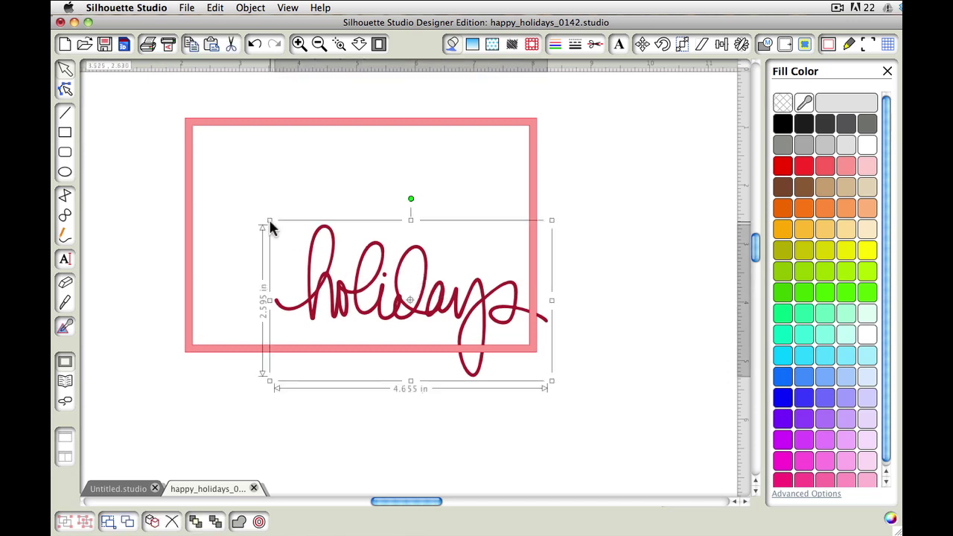
{"action": "left_click_drag", "start_coordinate": [267, 222], "coordinate": [318, 257]}
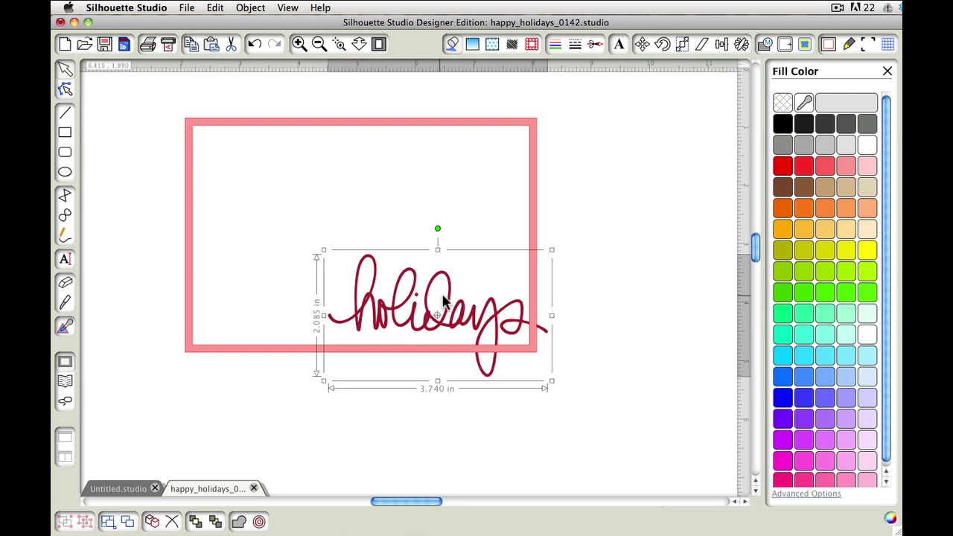
{"action": "left_click_drag", "start_coordinate": [506, 317], "coordinate": [502, 316]}
Freehand-draw a wavy line, about 2.440 x 0.390 in, from the frame's left edge to 'holidays'
{"action": "left_click", "coordinate": [610, 332]}
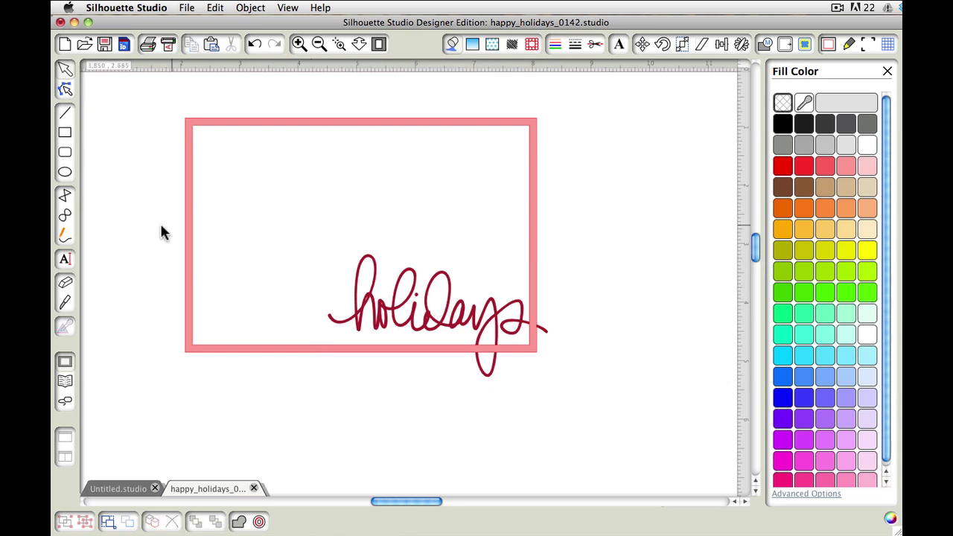
{"action": "left_click", "coordinate": [64, 238]}
{"action": "mouse_move", "coordinate": [186, 296]}
{"action": "left_mouse_down"}
{"action": "mouse_move", "coordinate": [202, 318]}
{"action": "mouse_move", "coordinate": [272, 298]}
{"action": "mouse_move", "coordinate": [309, 302]}
{"action": "mouse_move", "coordinate": [329, 317]}
{"action": "left_mouse_up"}
{"action": "left_click", "coordinate": [270, 303]}
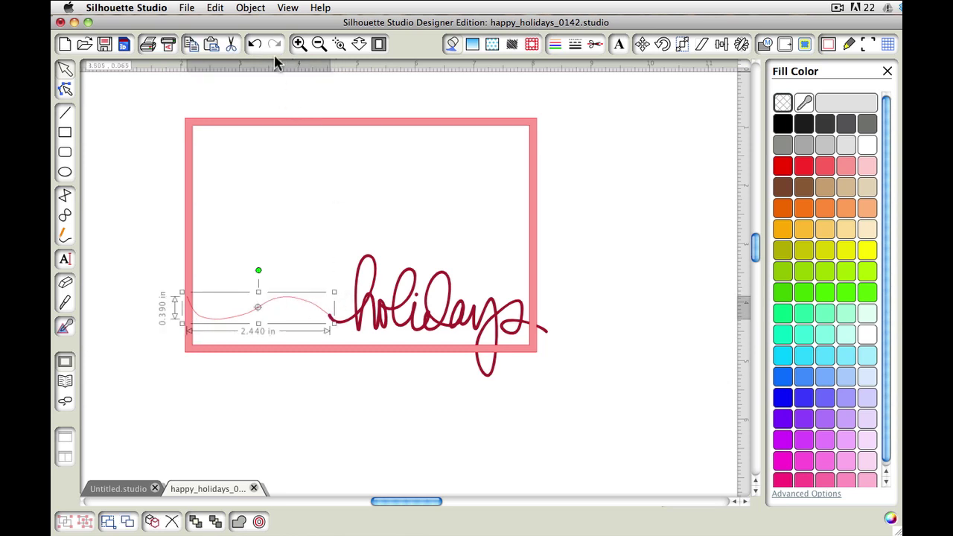
{"action": "left_click", "coordinate": [339, 44]}
{"action": "mouse_move", "coordinate": [139, 227]}
{"action": "left_mouse_down"}
{"action": "mouse_move", "coordinate": [356, 378]}
{"action": "mouse_move", "coordinate": [412, 390]}
{"action": "left_mouse_up"}
Delete the line's middle point, deepen the left dip, and shift the crest left
{"action": "double_click", "coordinate": [420, 257]}
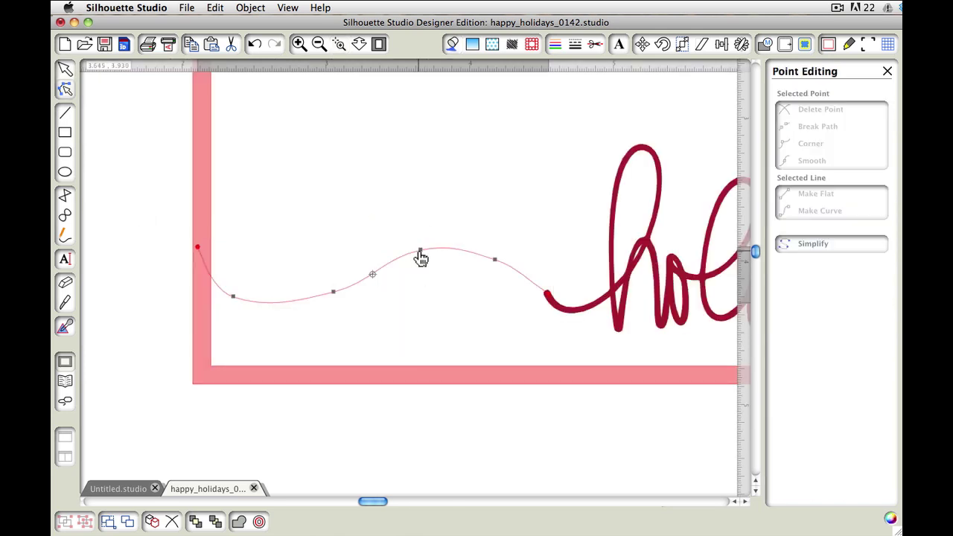
{"action": "left_click", "coordinate": [333, 292]}
{"action": "left_click", "coordinate": [333, 292]}
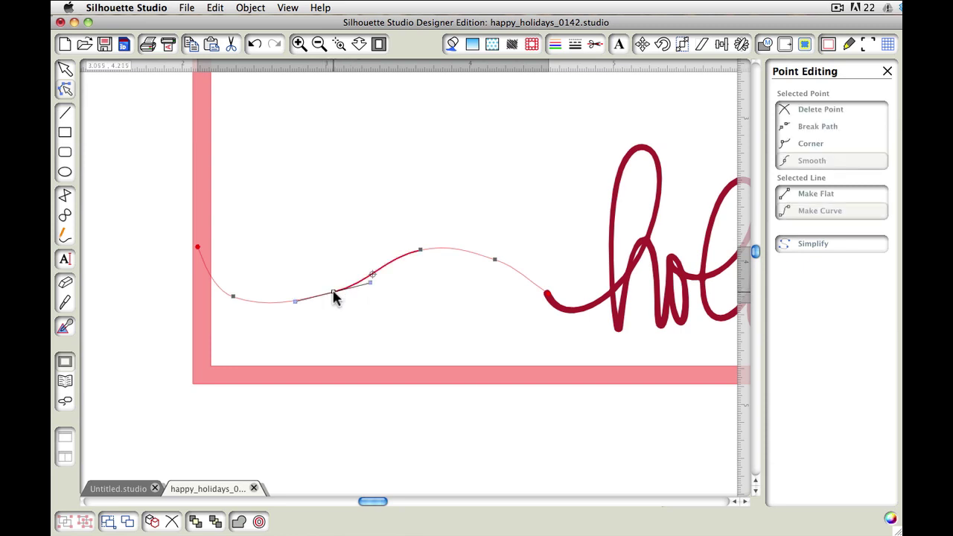
{"action": "right_click", "coordinate": [334, 293]}
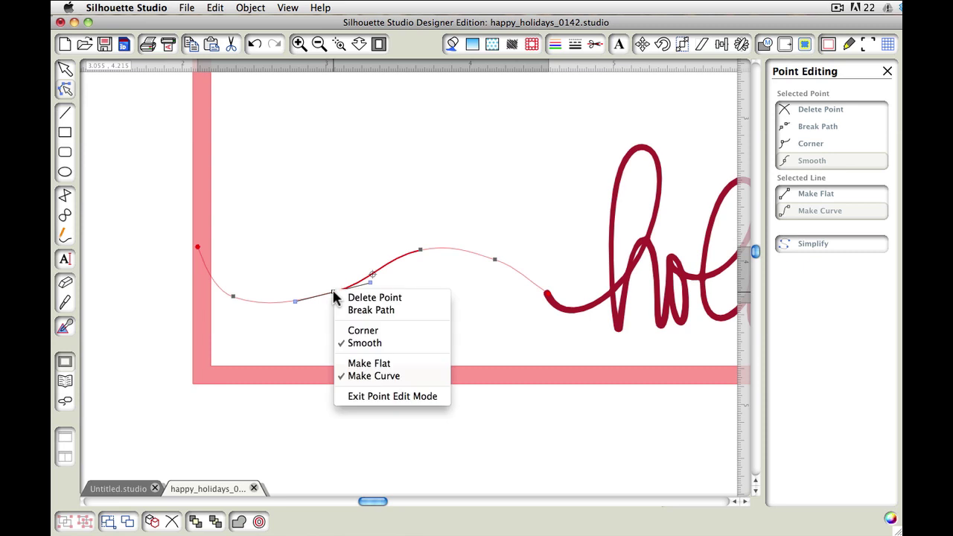
{"action": "left_click", "coordinate": [369, 299]}
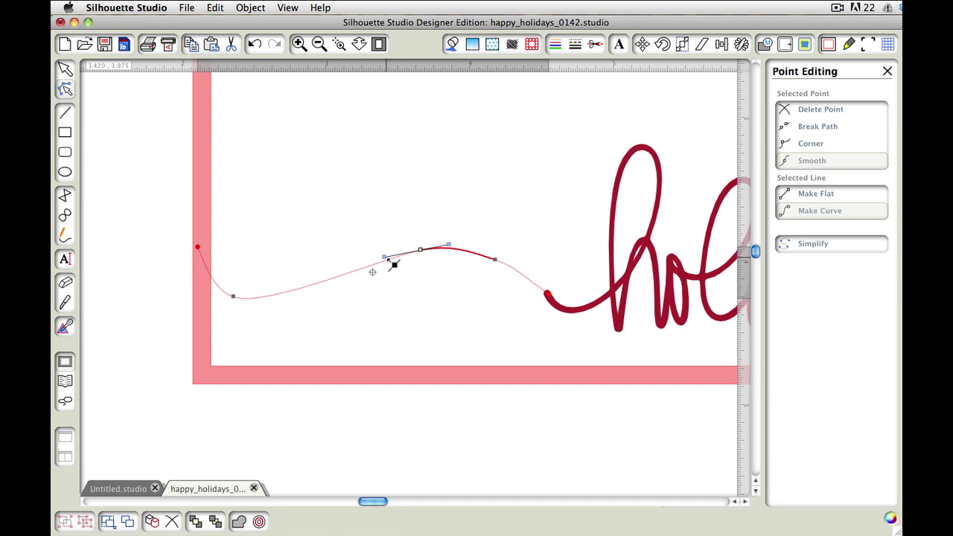
{"action": "left_click_drag", "start_coordinate": [385, 257], "coordinate": [368, 295]}
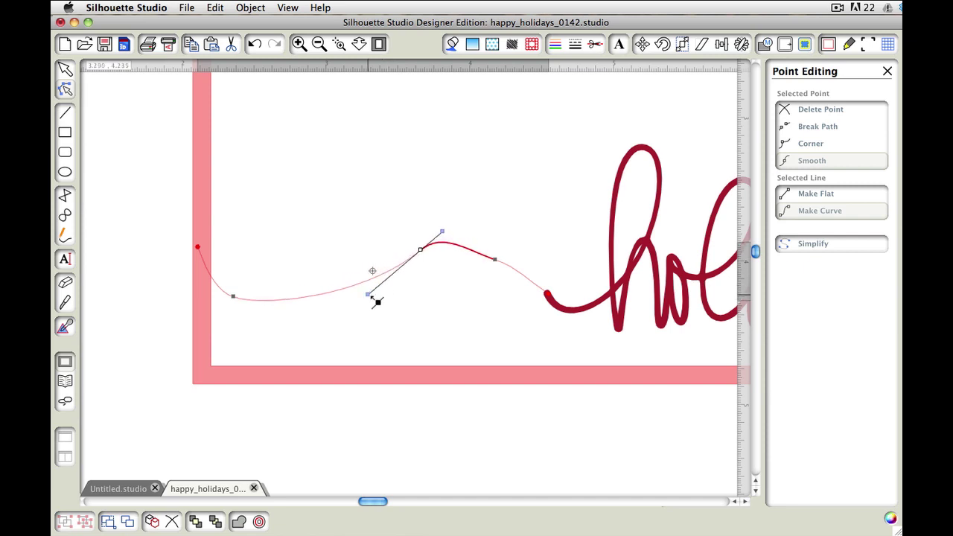
{"action": "left_click", "coordinate": [234, 298]}
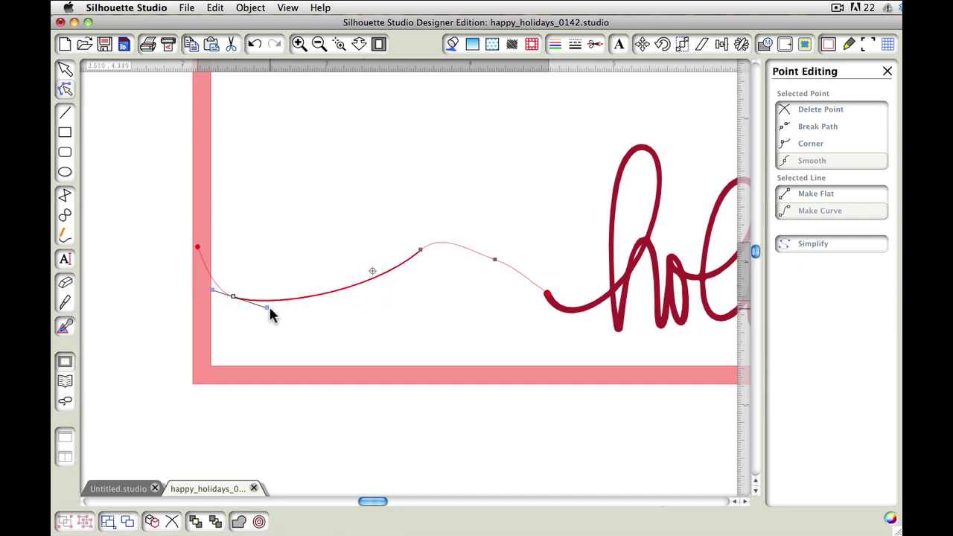
{"action": "left_click_drag", "start_coordinate": [267, 307], "coordinate": [300, 321]}
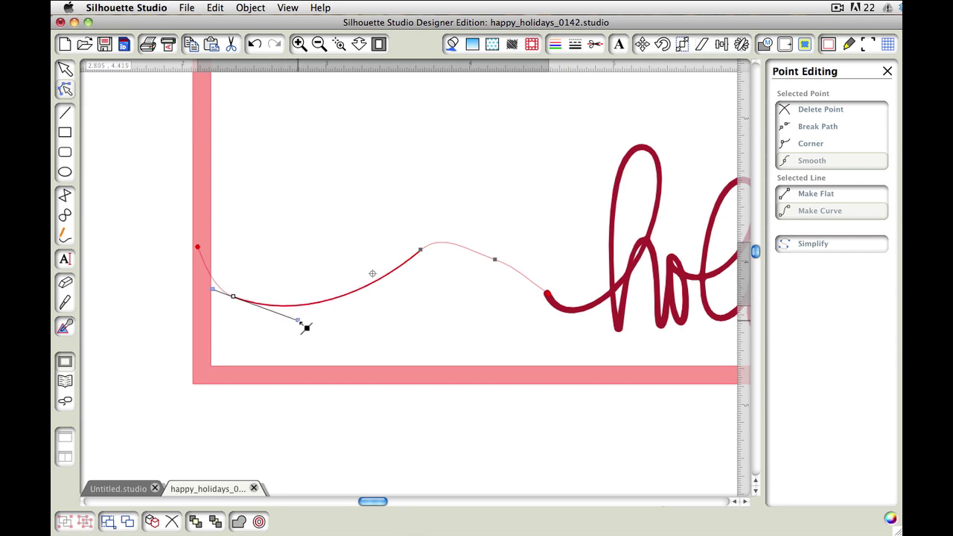
{"action": "left_click_drag", "start_coordinate": [427, 257], "coordinate": [405, 258]}
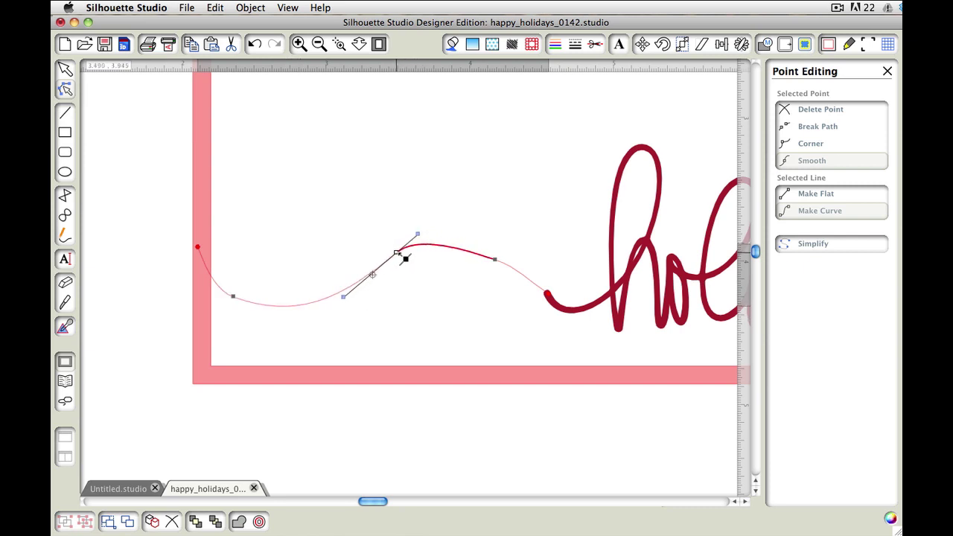
Remove the extra point near 'holidays' and smooth the crest and end where the line meets the h
{"action": "left_click", "coordinate": [494, 259]}
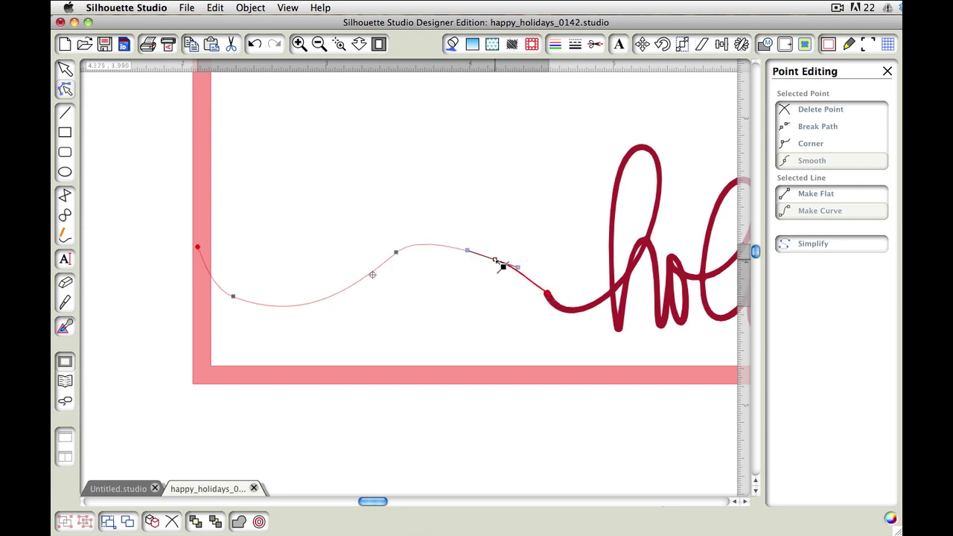
{"action": "right_click", "coordinate": [496, 262]}
{"action": "left_click", "coordinate": [525, 264]}
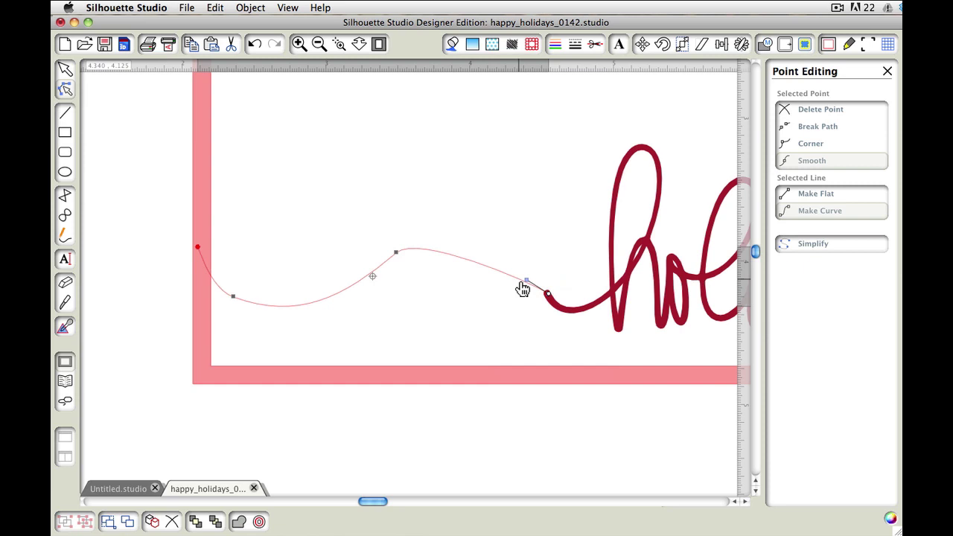
{"action": "left_click", "coordinate": [396, 253]}
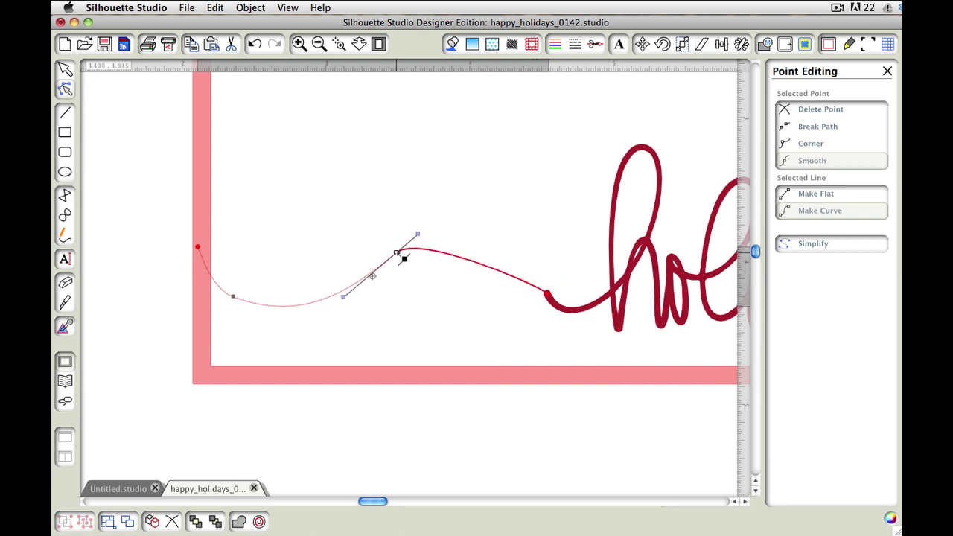
{"action": "left_click_drag", "start_coordinate": [418, 235], "coordinate": [453, 223]}
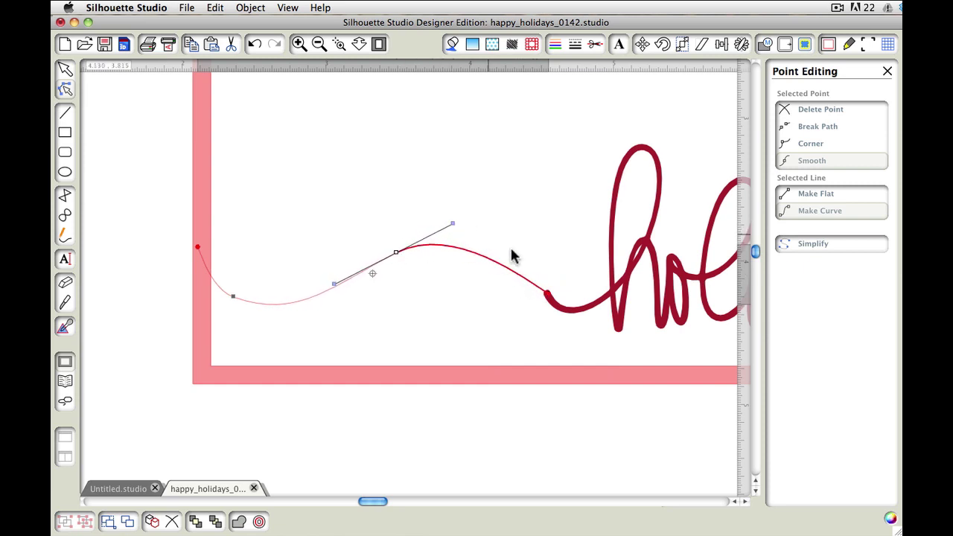
{"action": "left_click", "coordinate": [549, 294]}
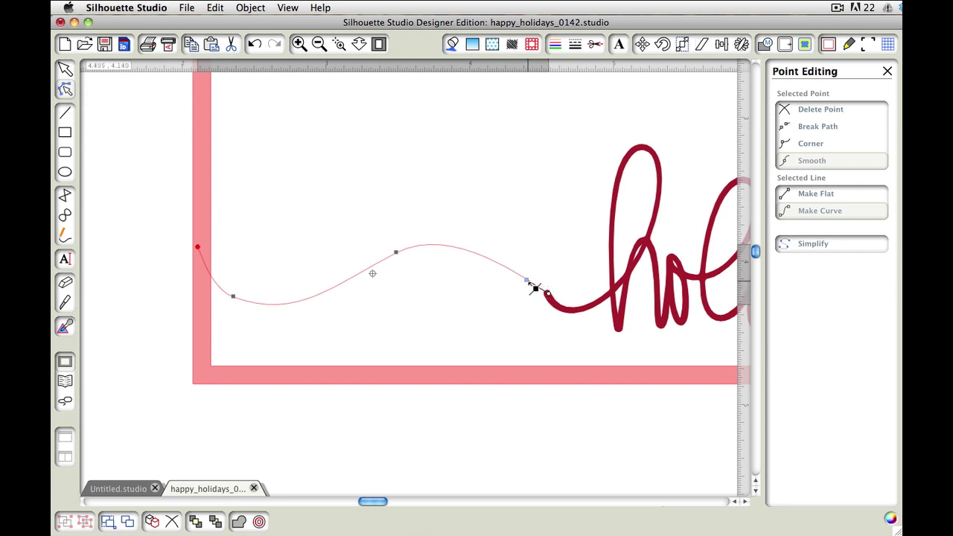
{"action": "left_click_drag", "start_coordinate": [535, 288], "coordinate": [527, 265]}
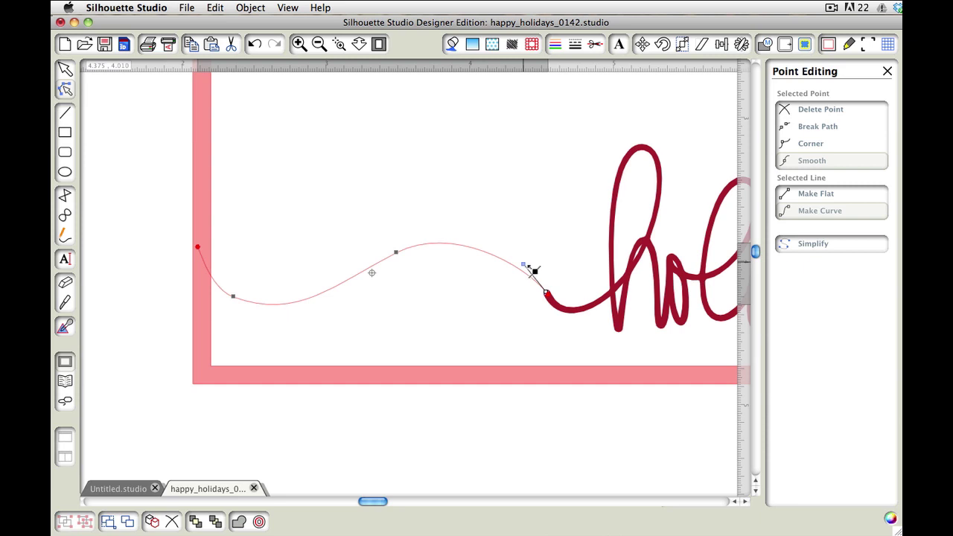
{"action": "left_click_drag", "start_coordinate": [525, 265], "coordinate": [530, 265]}
{"action": "left_click_drag", "start_coordinate": [547, 294], "coordinate": [548, 295]}
{"action": "left_click", "coordinate": [531, 252]}
Offset the swirl line by 0.020 in to form a thin closed band
{"action": "left_click", "coordinate": [455, 273]}
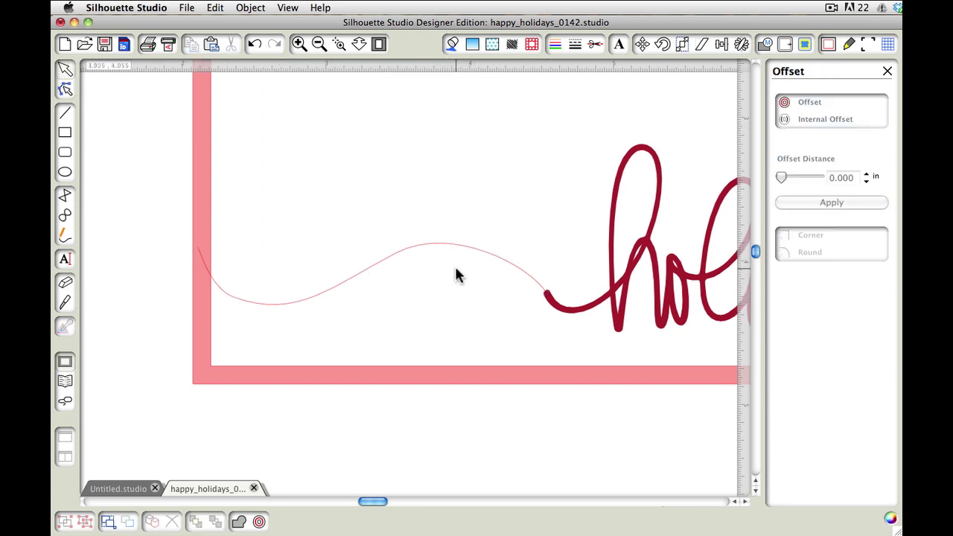
{"action": "left_click", "coordinate": [463, 247]}
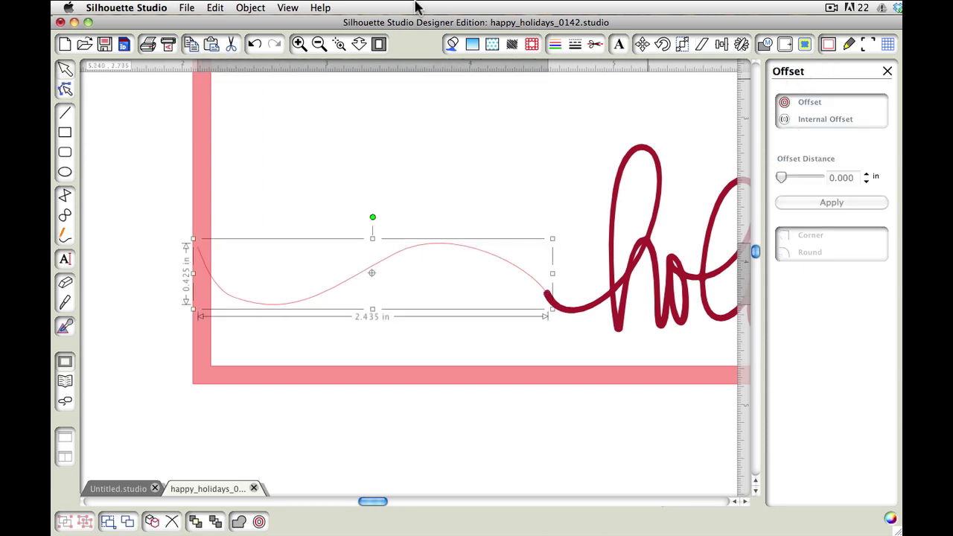
{"action": "left_click", "coordinate": [339, 44]}
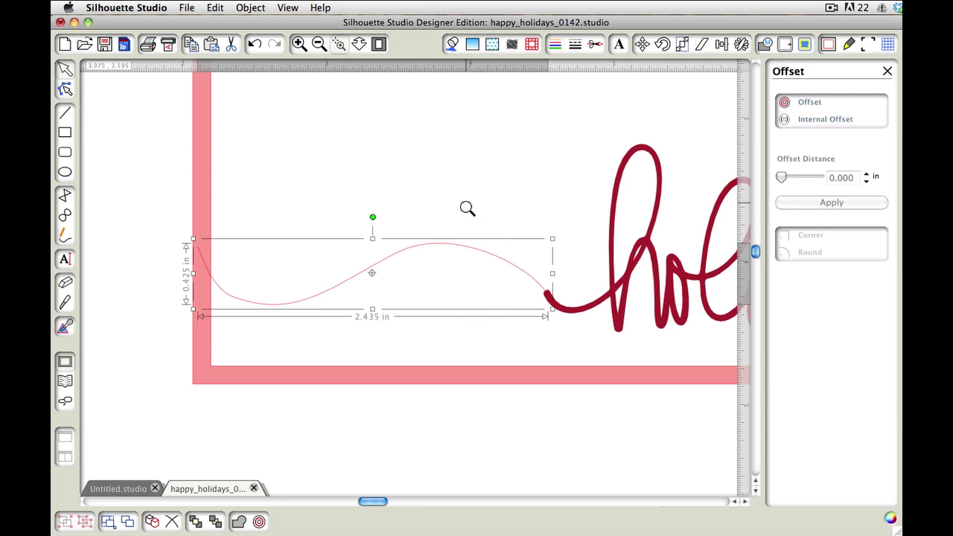
{"action": "left_click_drag", "start_coordinate": [466, 205], "coordinate": [573, 350]}
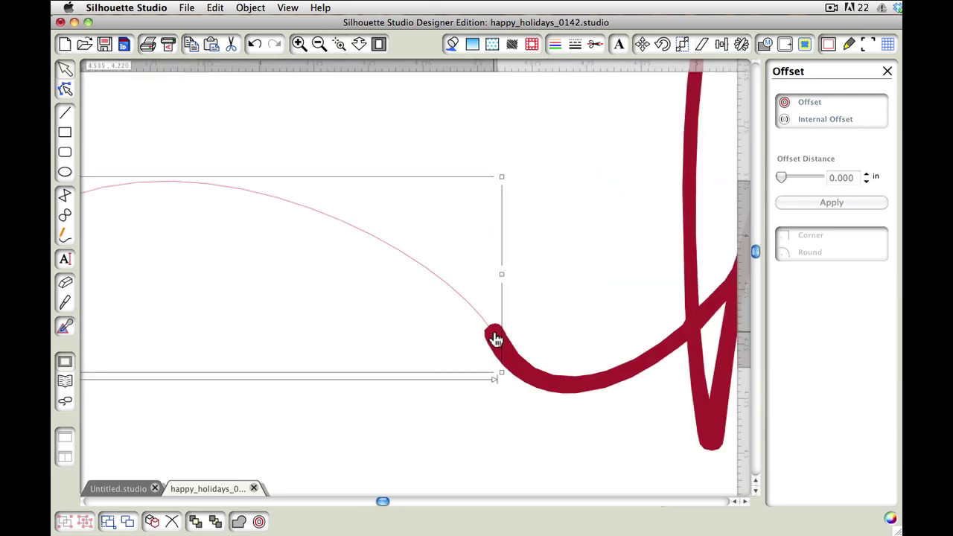
{"action": "left_click", "coordinate": [803, 102]}
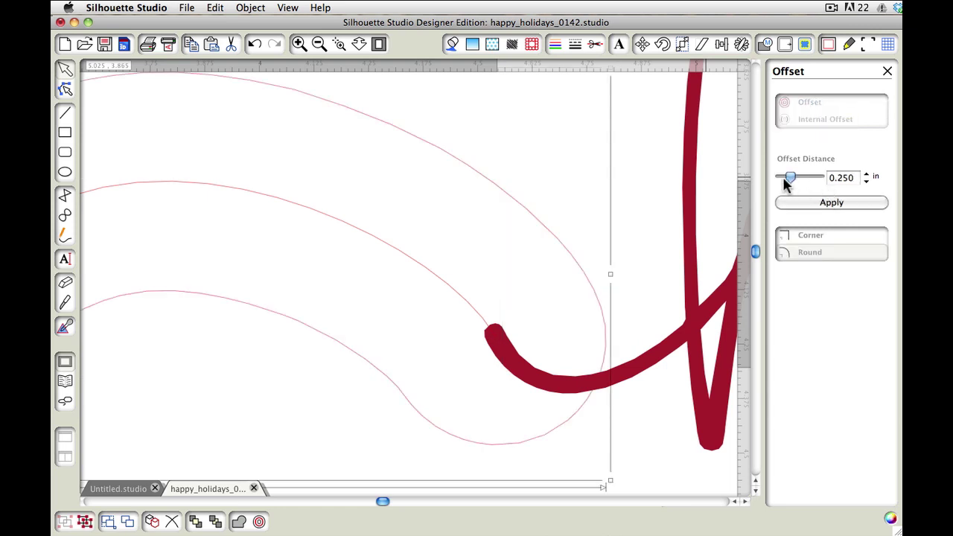
{"action": "left_click_drag", "start_coordinate": [792, 180], "coordinate": [782, 179]}
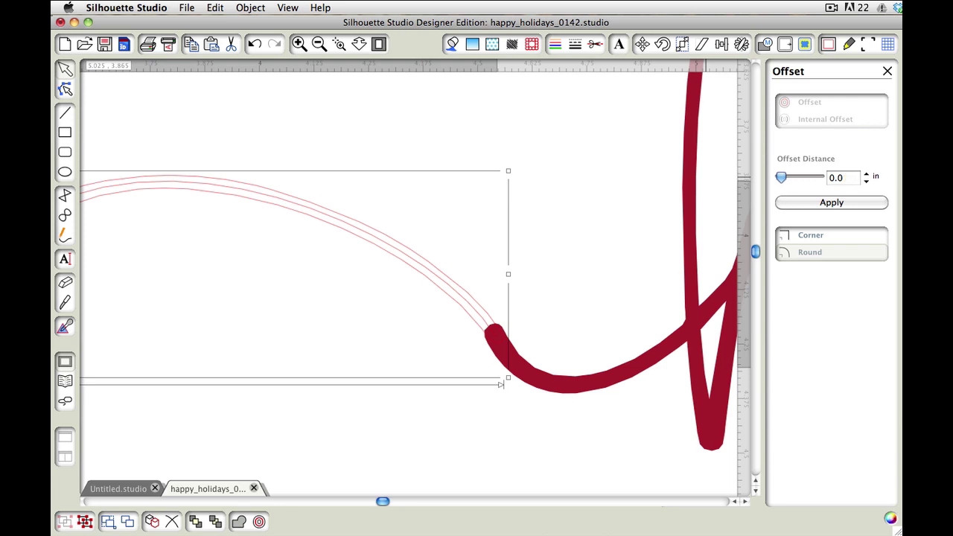
{"action": "type", "text": "0.02"}
{"action": "key", "text": "Return"}
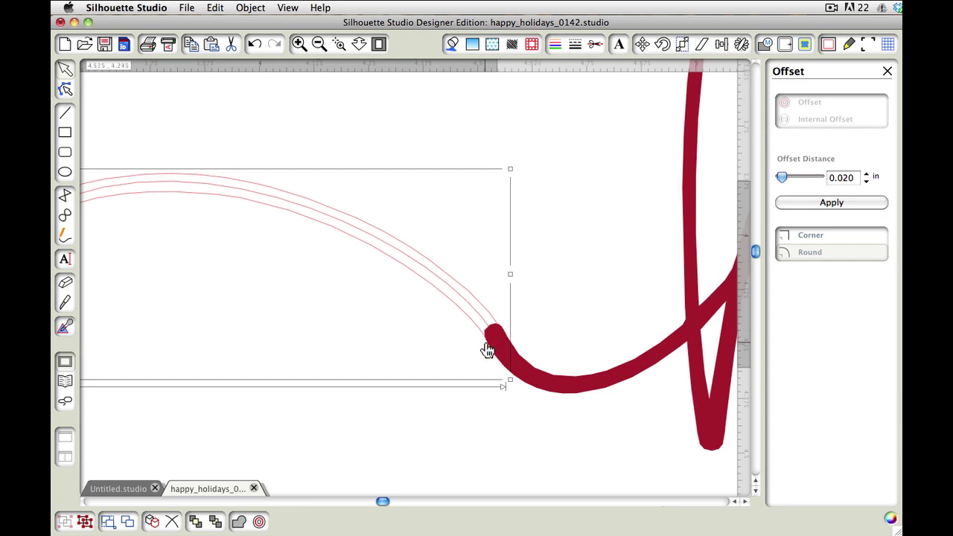
{"action": "left_click", "coordinate": [864, 200]}
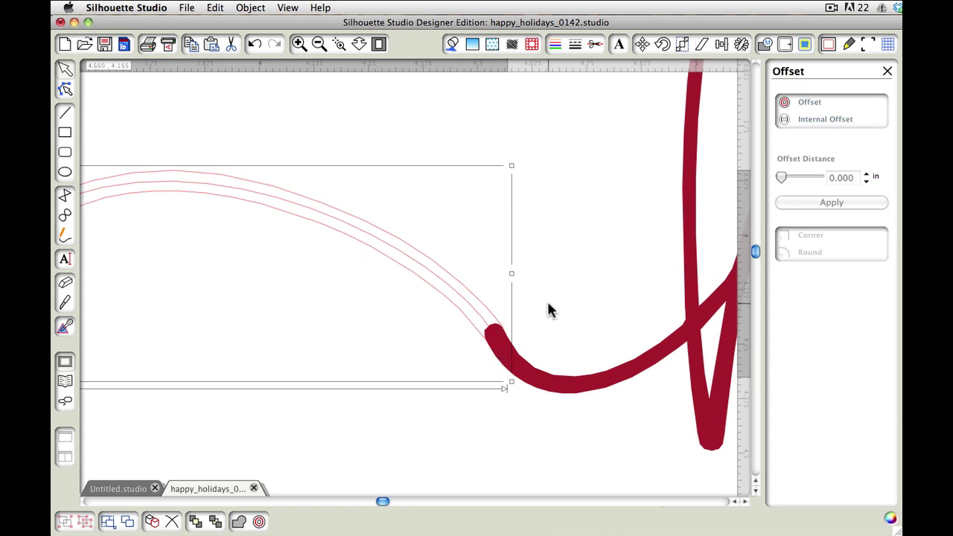
Zoom out to the page edge, keeping the offset swirl in its original position
{"action": "left_click", "coordinate": [318, 44]}
{"action": "left_click", "coordinate": [318, 44]}
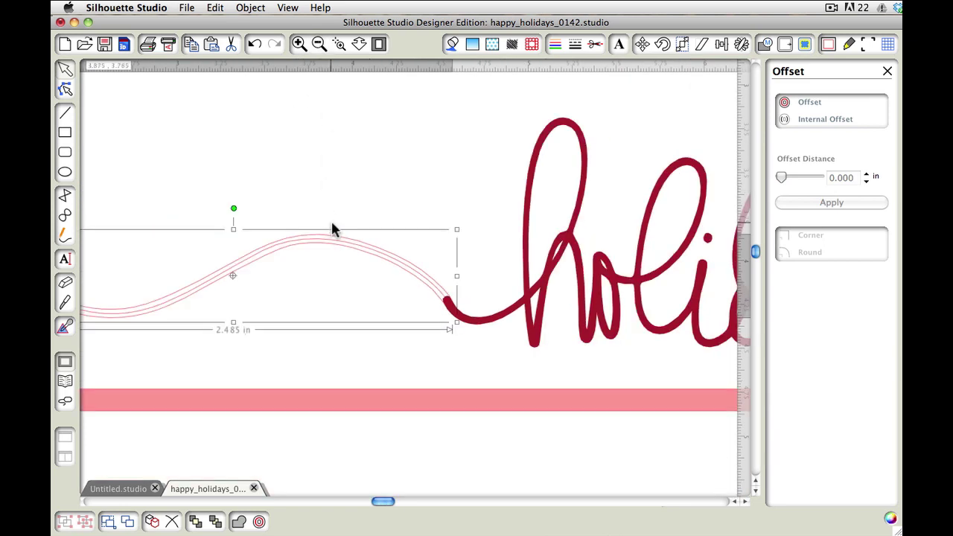
{"action": "left_click", "coordinate": [361, 253]}
{"action": "left_click", "coordinate": [361, 253]}
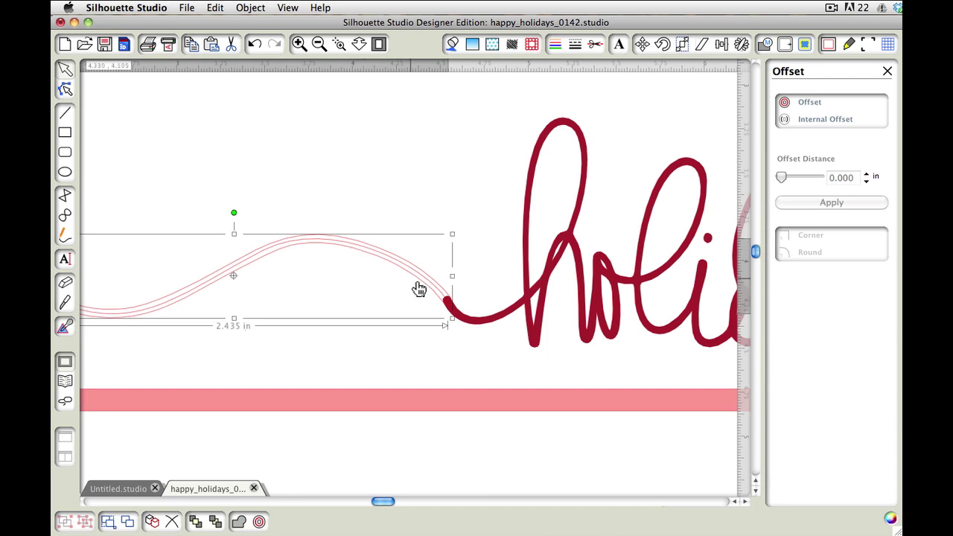
{"action": "left_click_drag", "start_coordinate": [425, 283], "coordinate": [454, 196]}
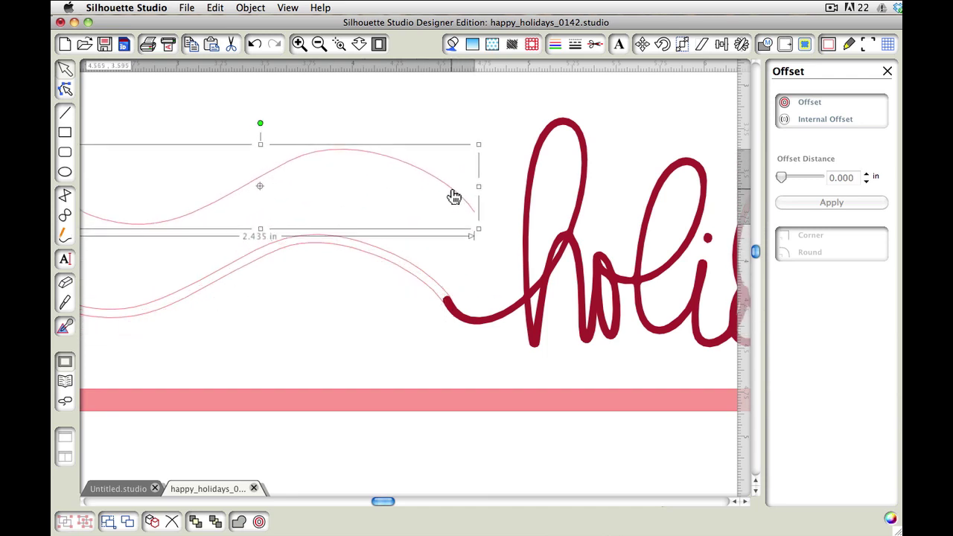
{"action": "key", "text": "Escape"}
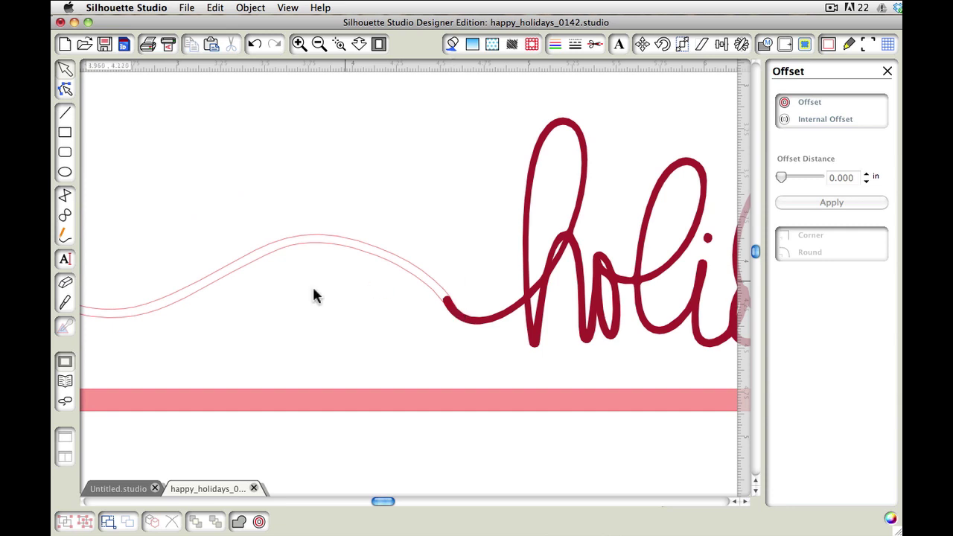
{"action": "left_click", "coordinate": [319, 44]}
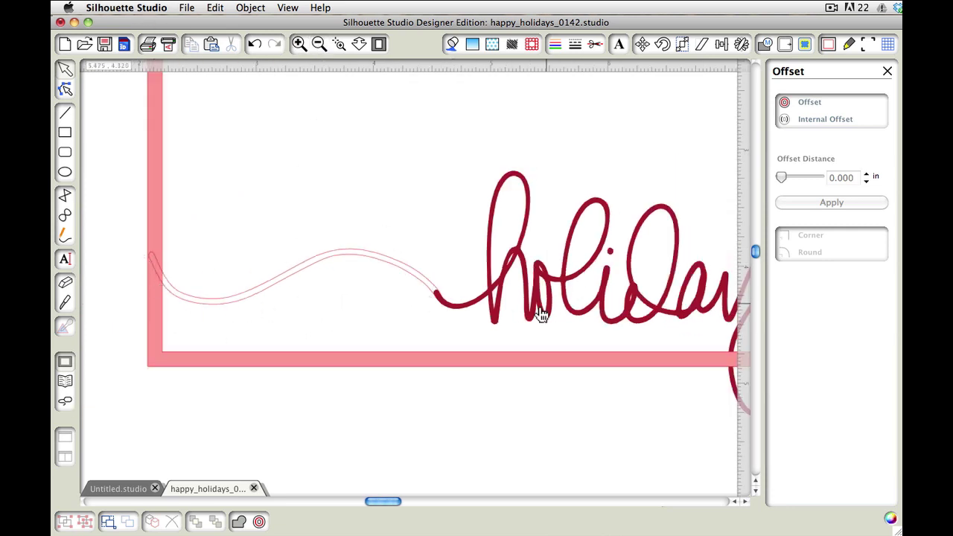
Fill the wave shape with dark red sampled from the 'holidays' lettering
{"action": "left_click", "coordinate": [298, 244]}
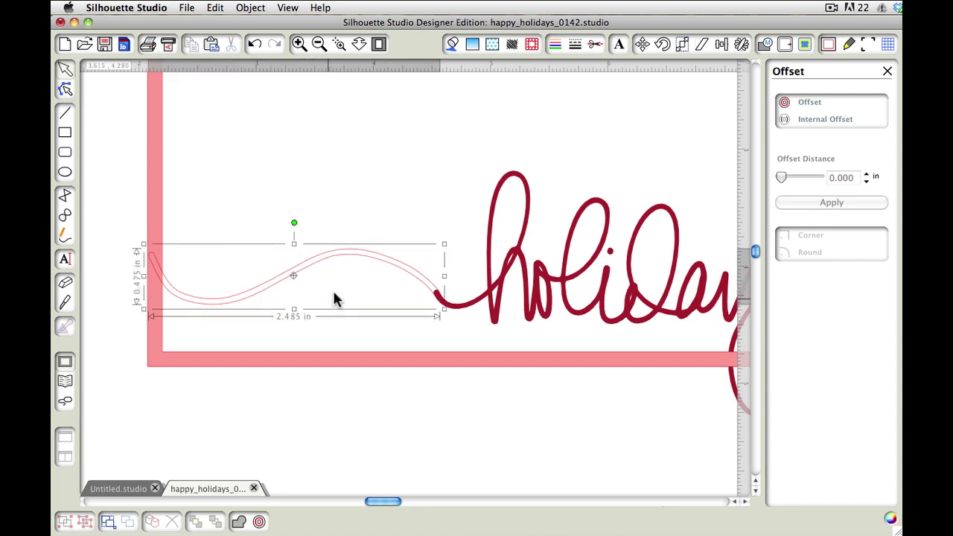
{"action": "left_click", "coordinate": [452, 46]}
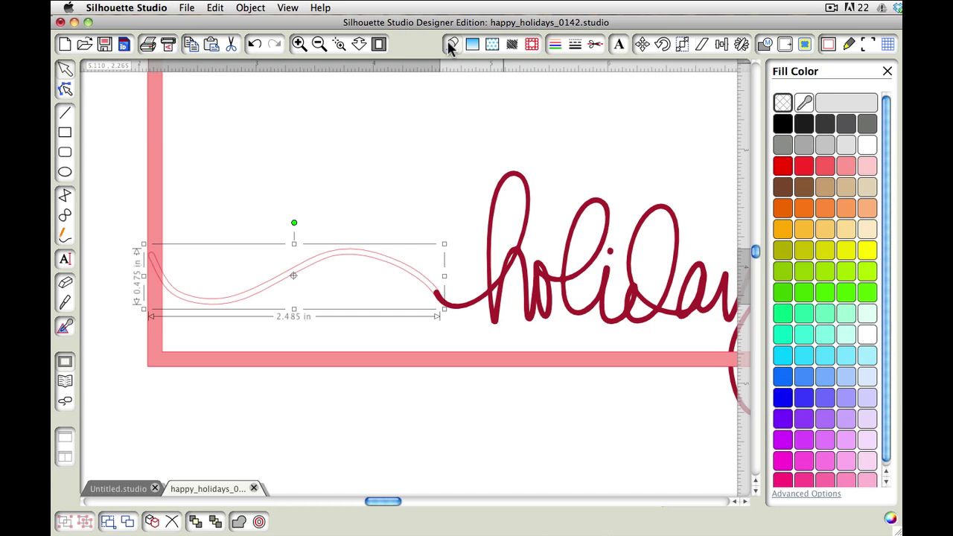
{"action": "left_click", "coordinate": [804, 103]}
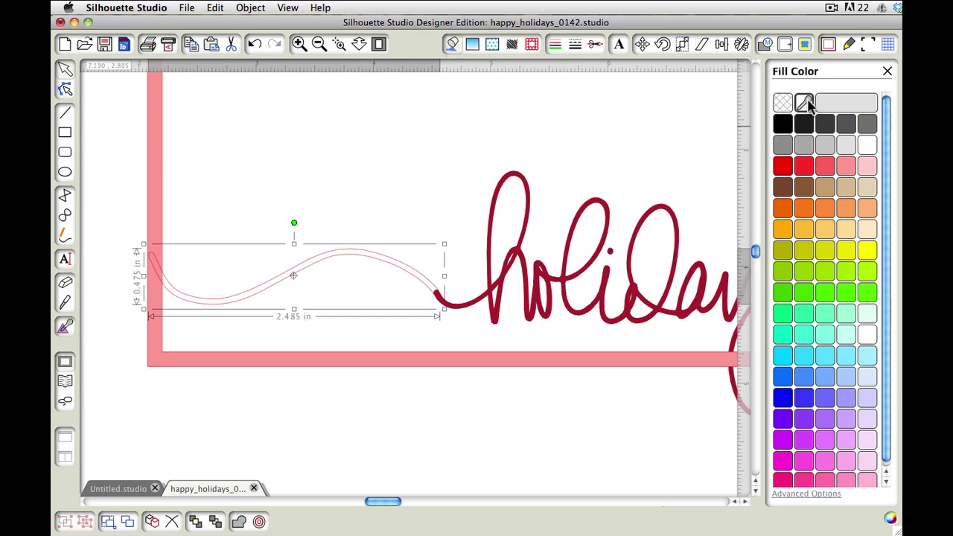
{"action": "left_click", "coordinate": [529, 210]}
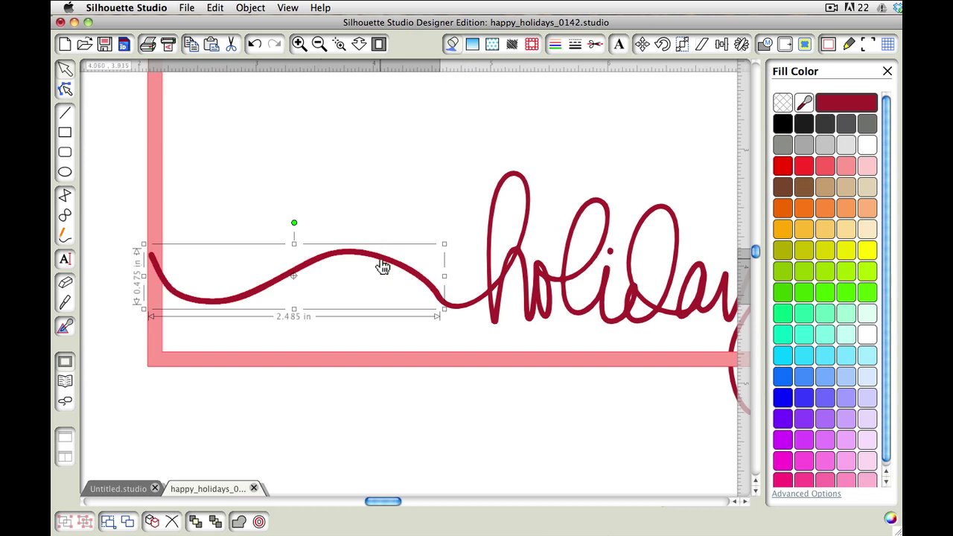
Nudge the red wave shape slightly up and left to align it with the lettering
{"action": "left_click", "coordinate": [299, 43]}
{"action": "left_click", "coordinate": [299, 44]}
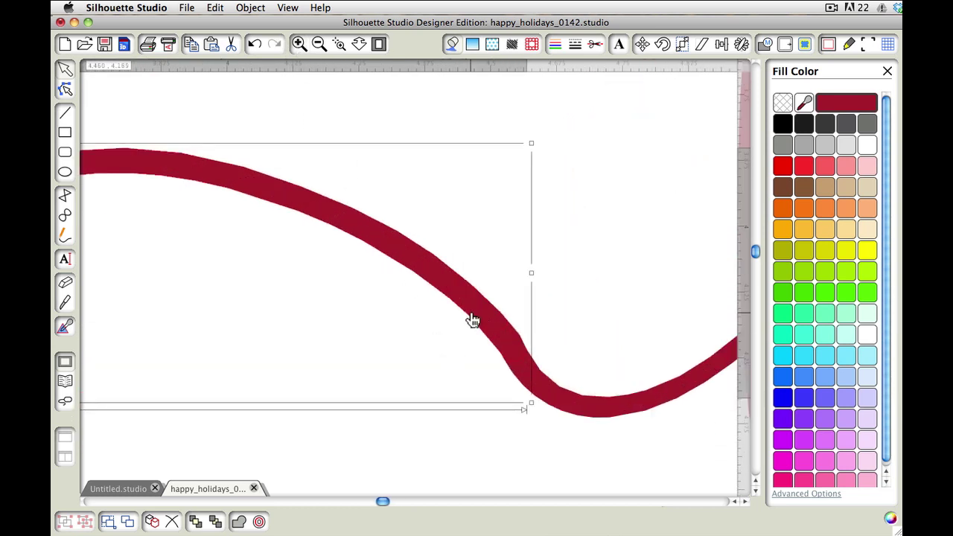
{"action": "left_click_drag", "start_coordinate": [472, 320], "coordinate": [468, 314]}
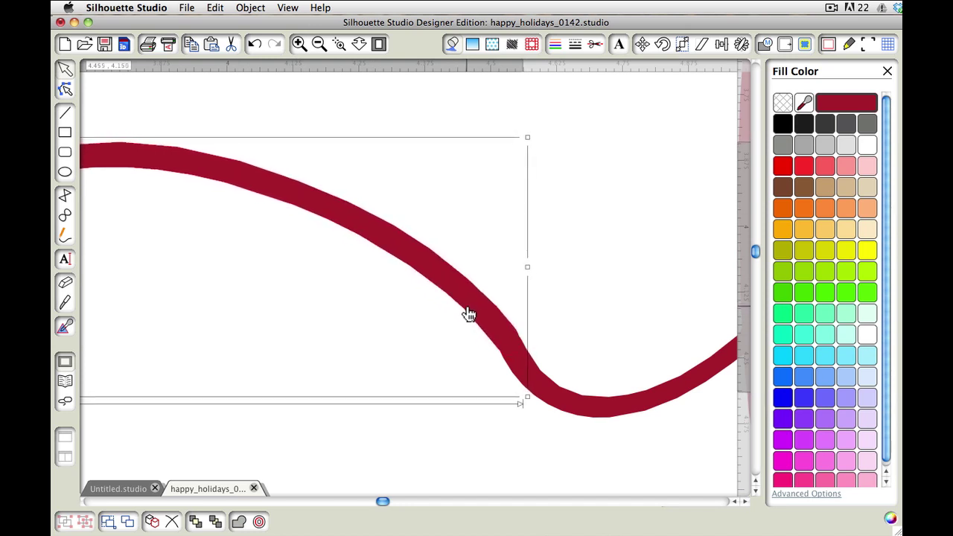
{"action": "left_click", "coordinate": [583, 296]}
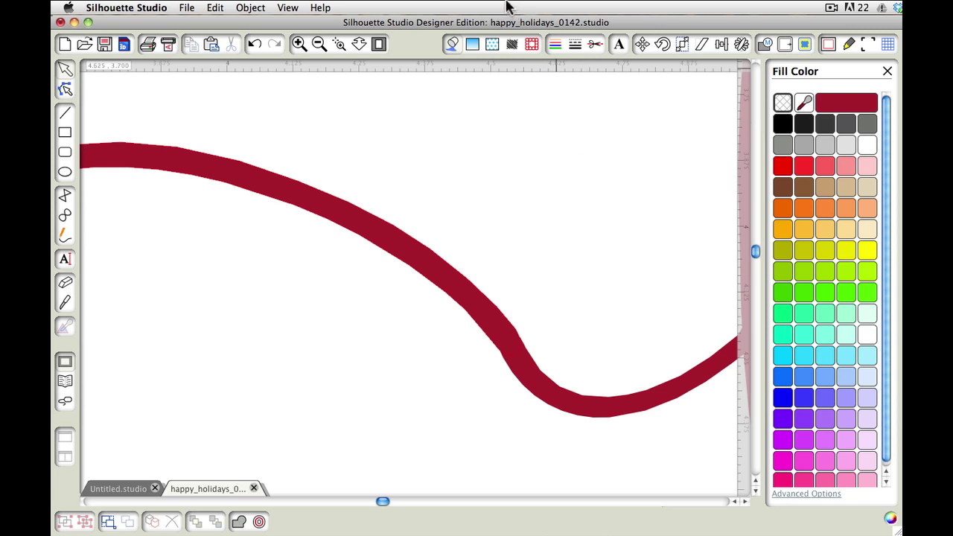
{"action": "left_click", "coordinate": [318, 46]}
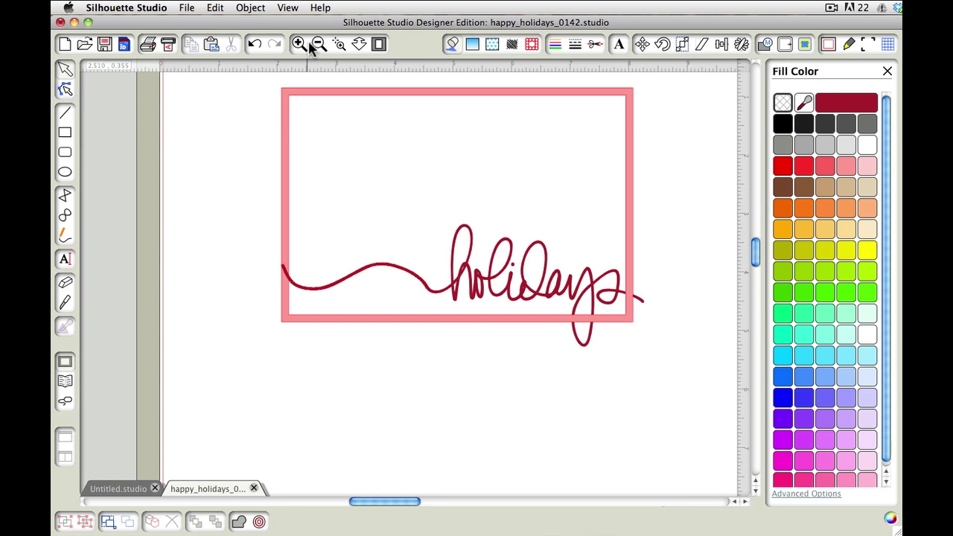
Weld the selected wave band and the script word 'holidays' into one continuous shape
{"action": "left_click", "coordinate": [298, 44]}
{"action": "left_click", "coordinate": [299, 44]}
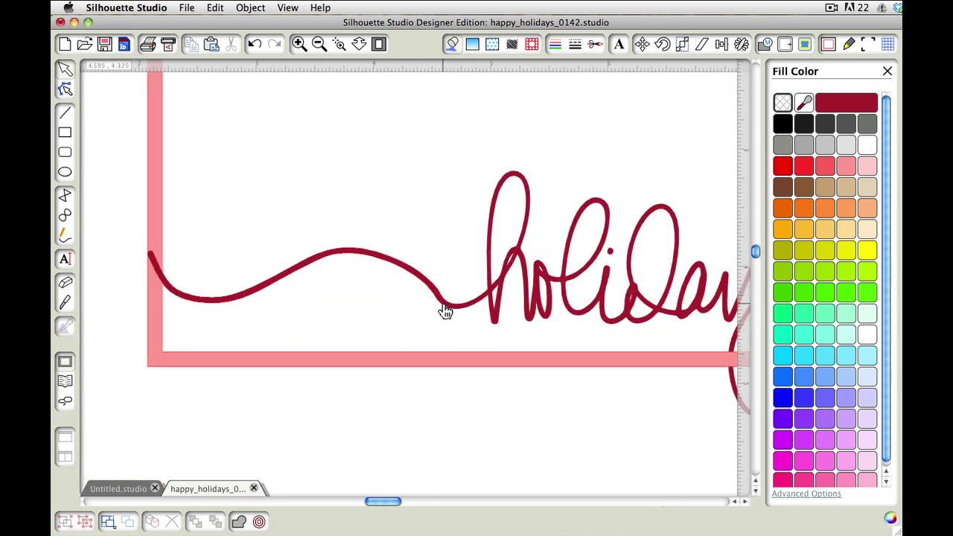
{"action": "left_click", "coordinate": [319, 44]}
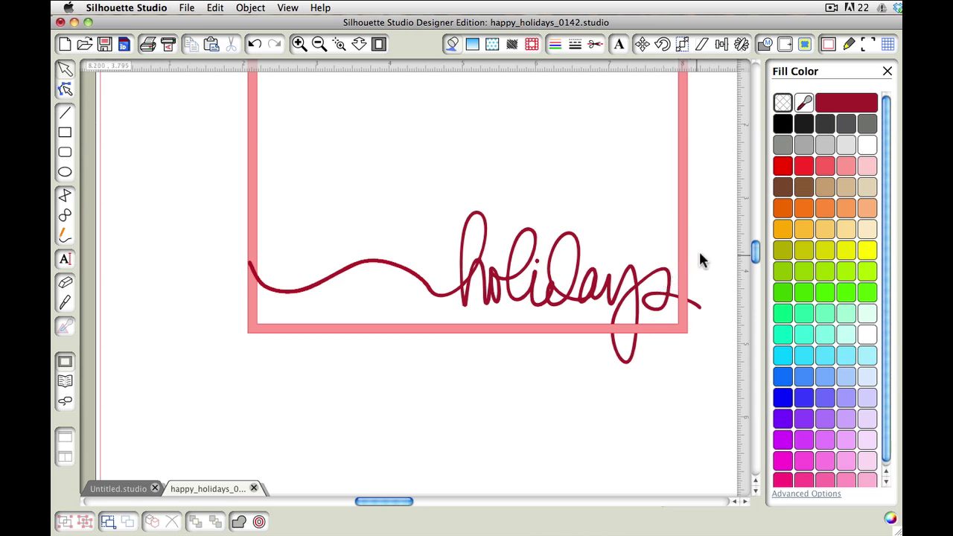
{"action": "mouse_move", "coordinate": [707, 262]}
{"action": "left_mouse_down"}
{"action": "mouse_move", "coordinate": [372, 347]}
{"action": "mouse_move", "coordinate": [191, 355]}
{"action": "mouse_move", "coordinate": [208, 355]}
{"action": "left_mouse_up"}
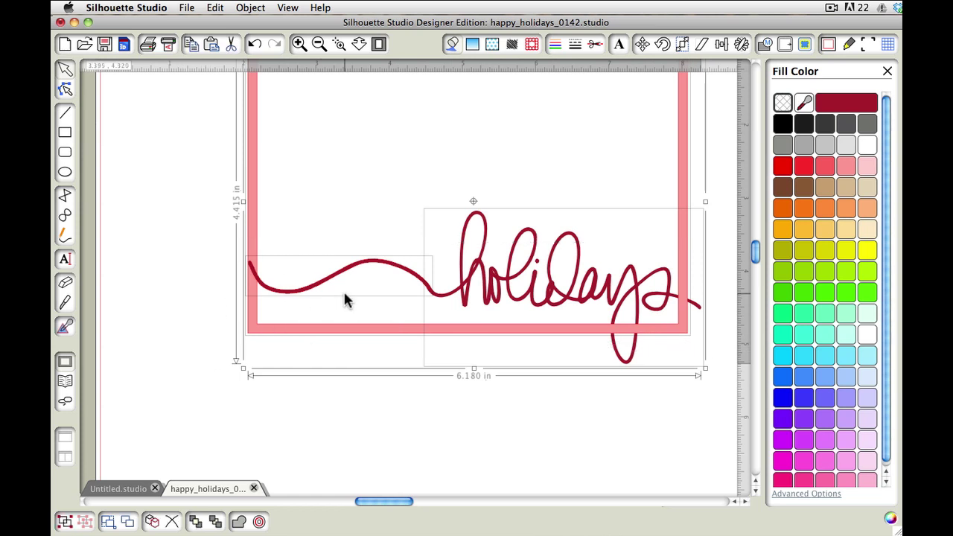
{"action": "right_click", "coordinate": [434, 273]}
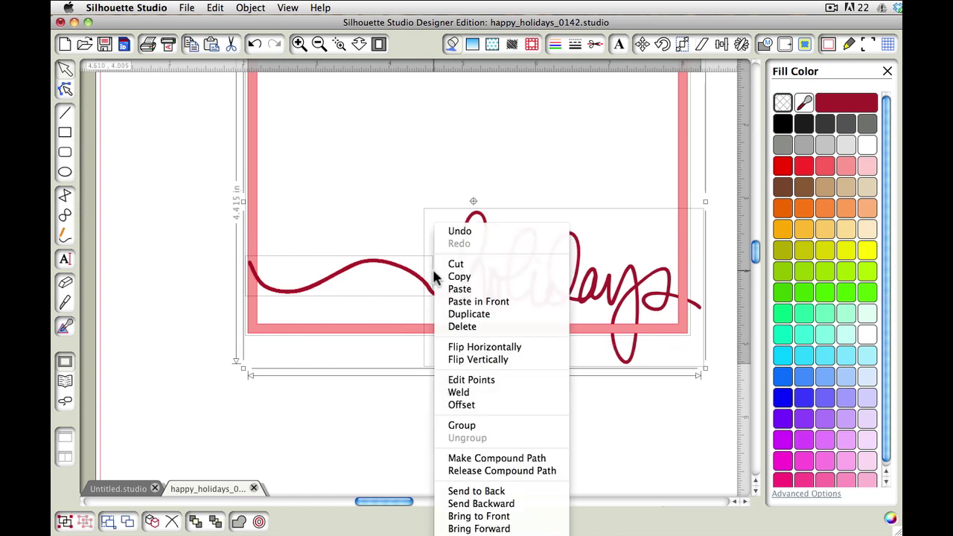
{"action": "left_click", "coordinate": [459, 393]}
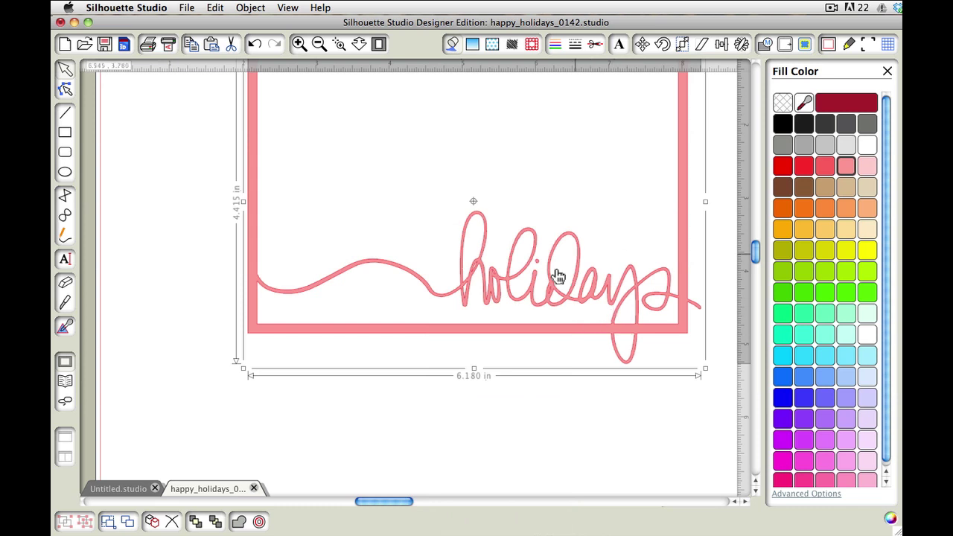